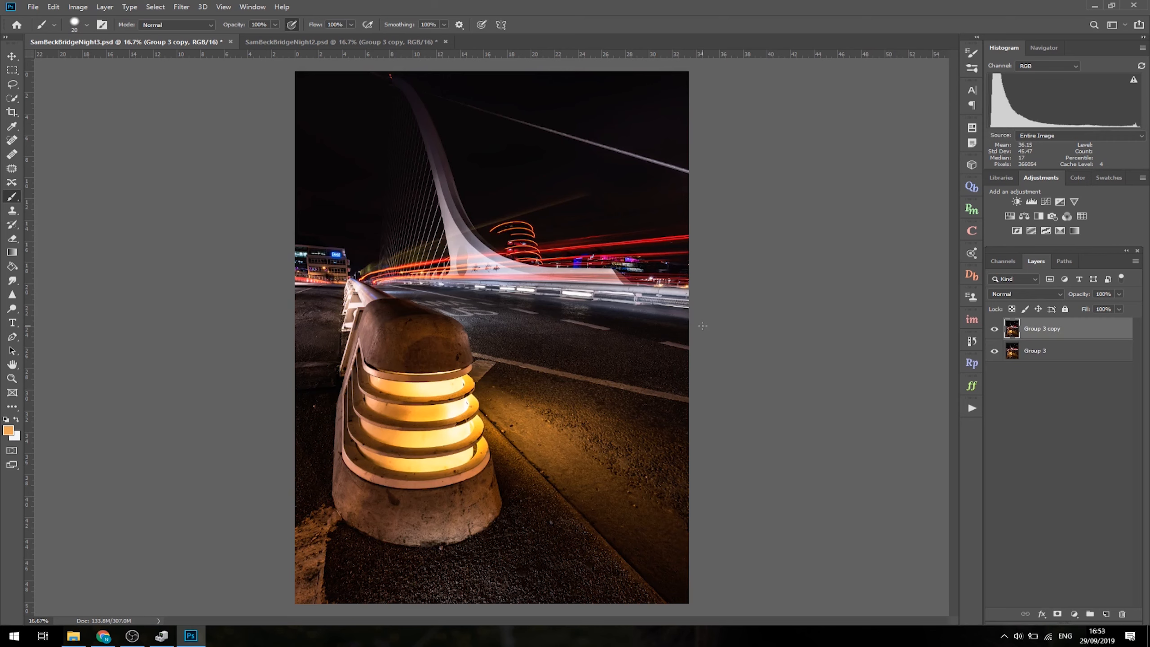
- Crop the photo to a 4 : 5 (8 x 10) ratio, trimming only the sky and keeping the full foreground
click(11, 113)
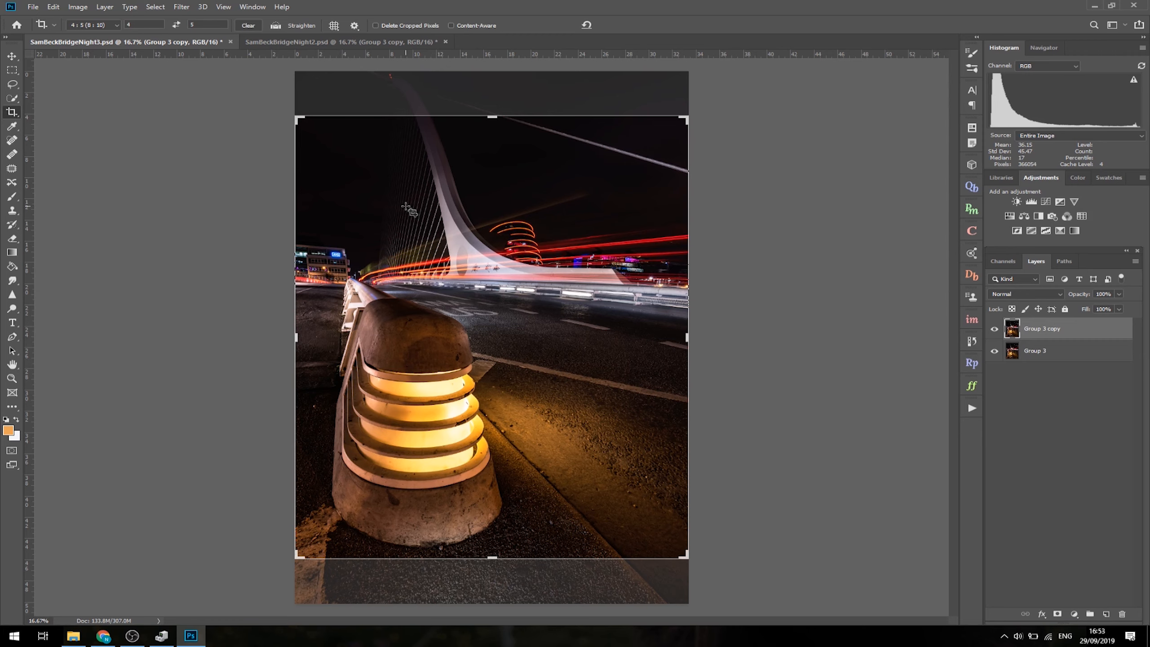
click(439, 242)
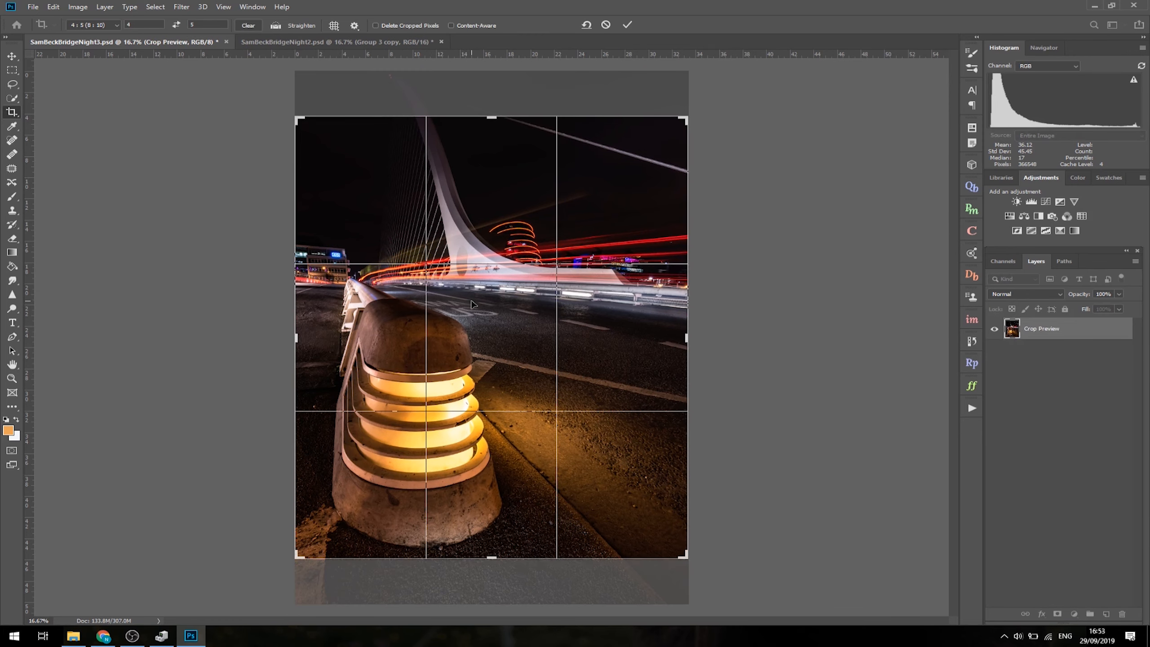
drag(473, 304, 475, 259)
key(ctrl+r)
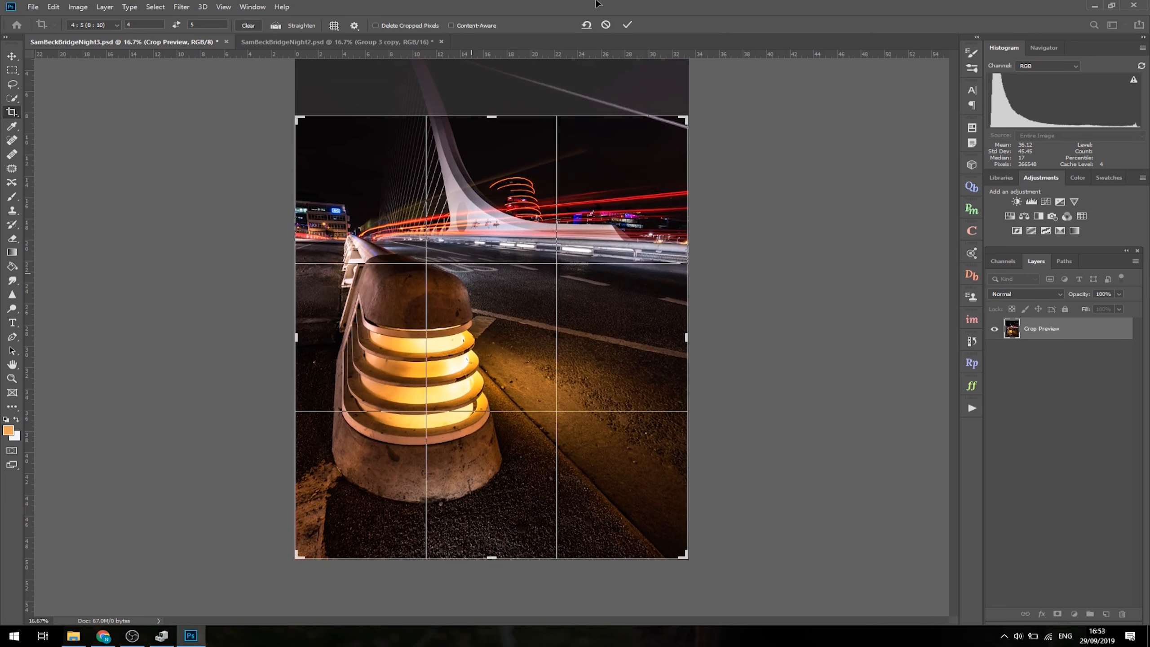
click(627, 25)
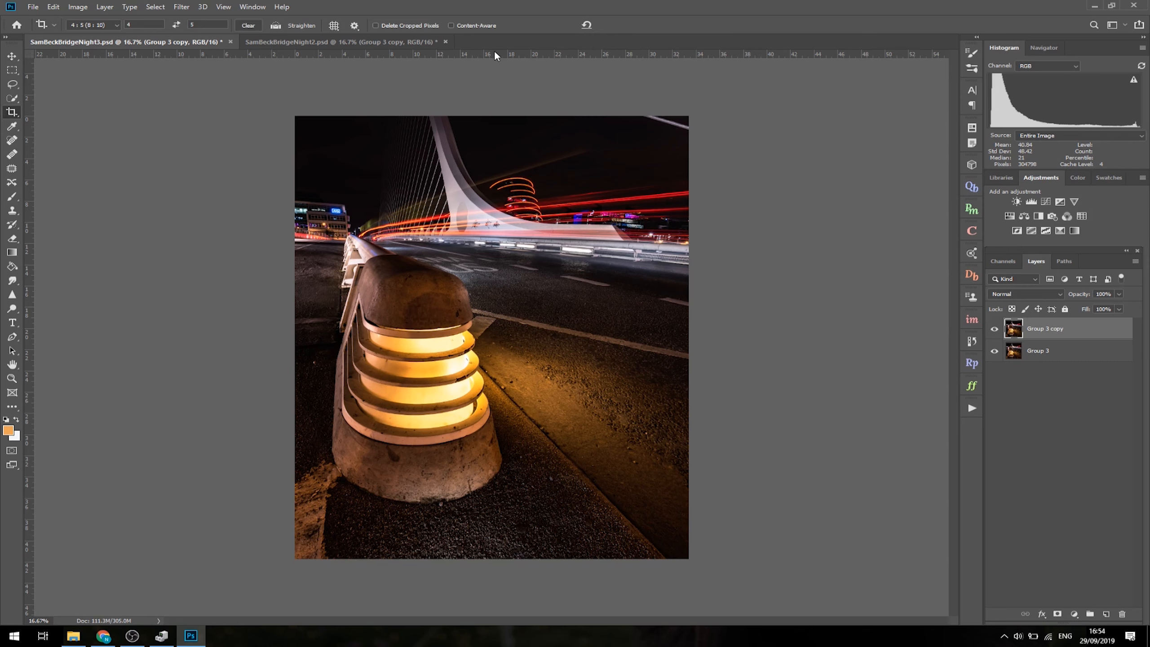
- Place two horizontal and two vertical ruler guides along all four edges of the cropped photo
drag(496, 52, 468, 564)
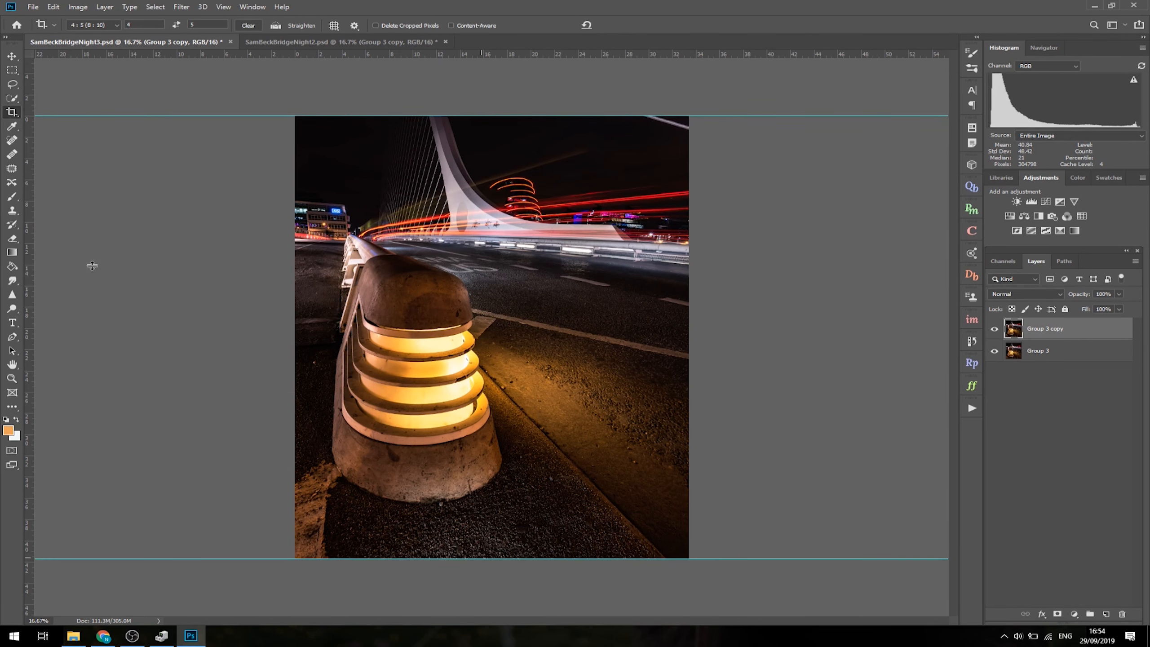
drag(28, 247, 292, 274)
drag(31, 217, 688, 279)
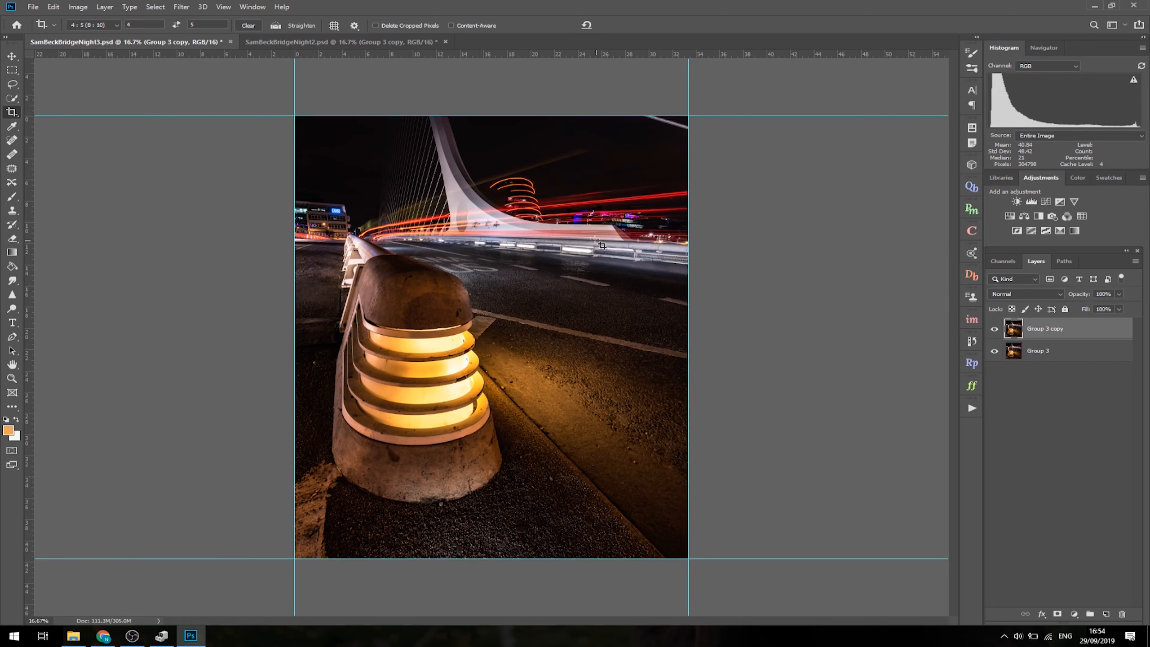
- Clear the crop ratio and extend the crop upward to bring back the photo's full original height
key(Return)
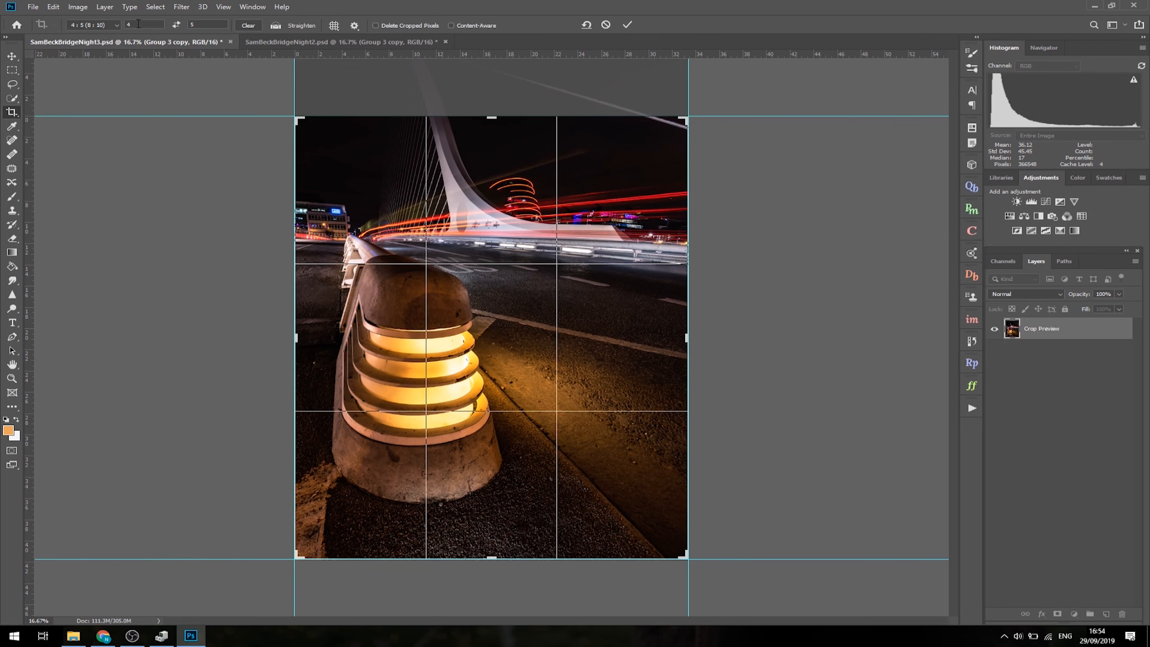
click(248, 25)
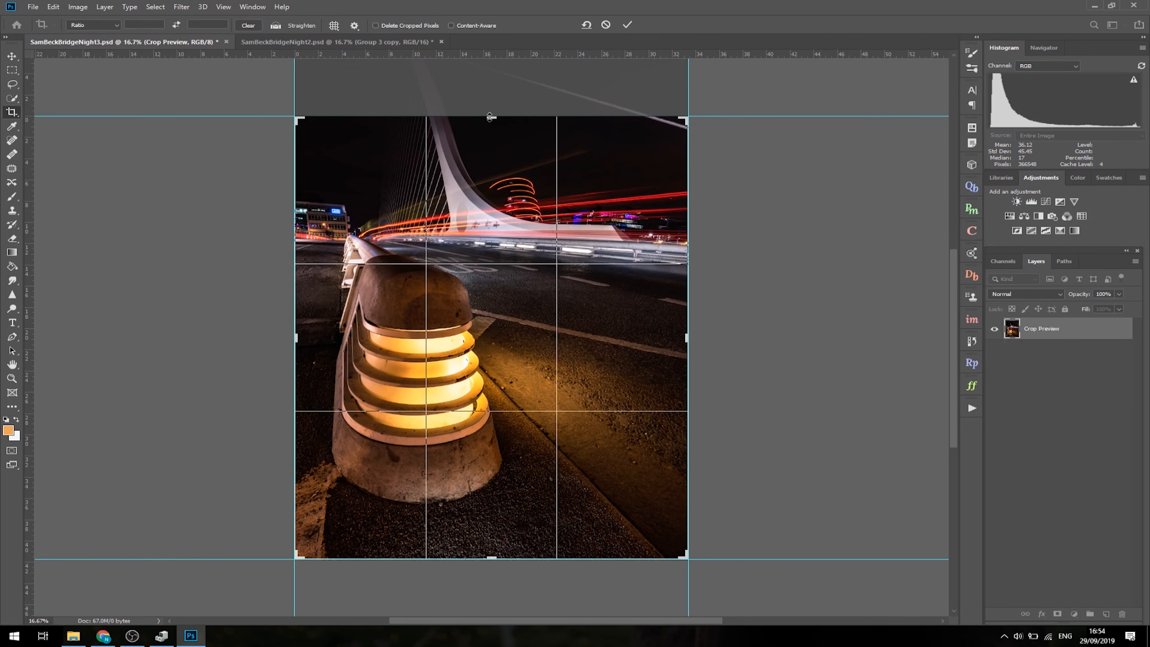
drag(490, 116, 500, 74)
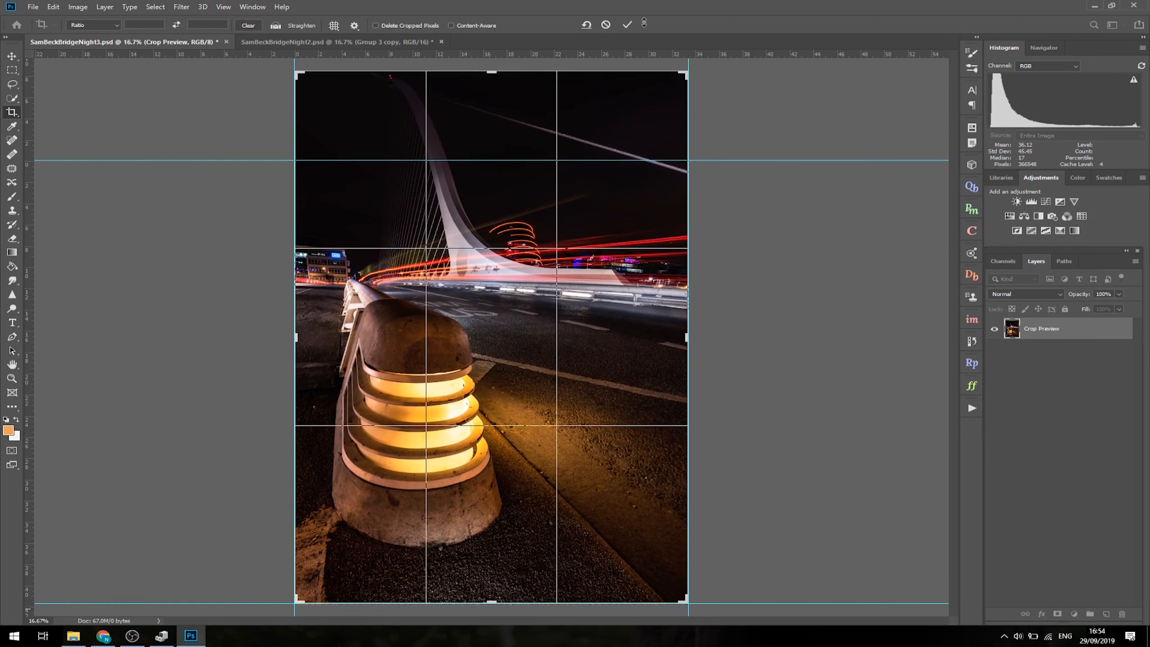
click(627, 24)
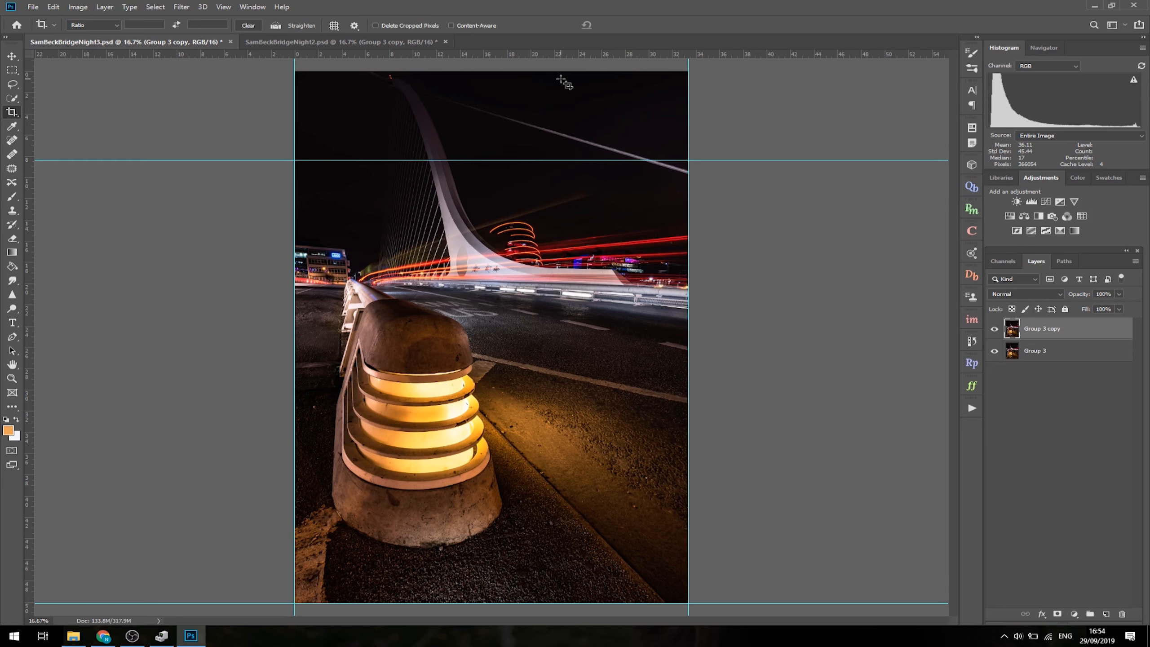
- Try to select the entire photo and Distort its top edge down to the upper horizontal guide
click(19, 73)
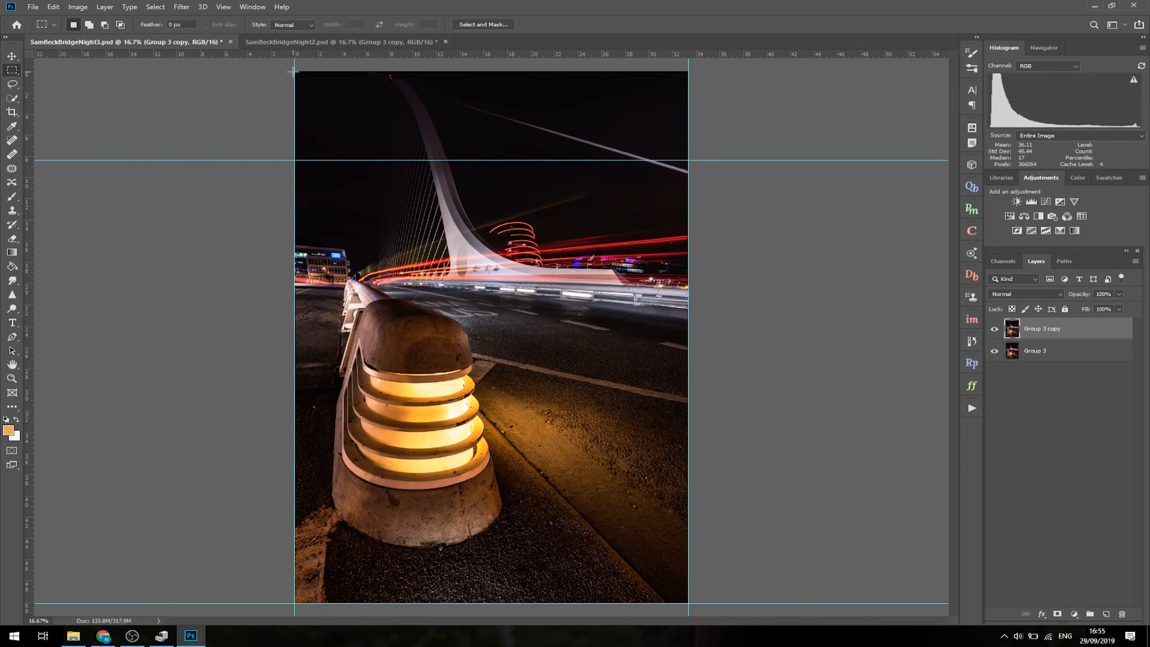
drag(295, 71, 690, 564)
key(ctrl+t)
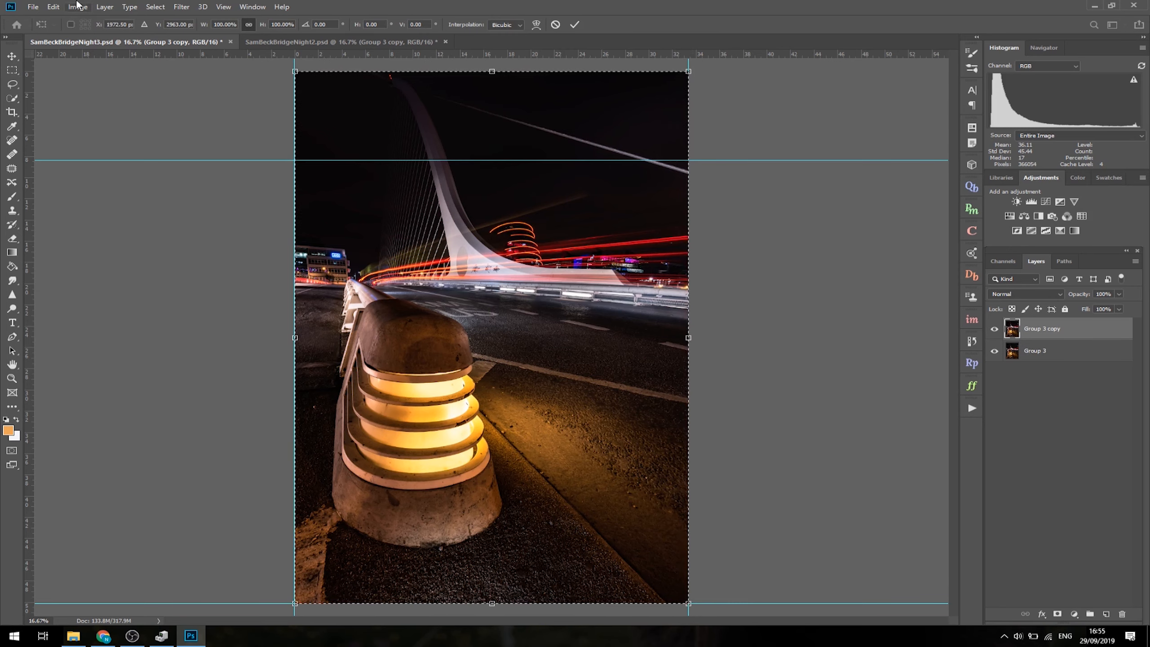
click(54, 7)
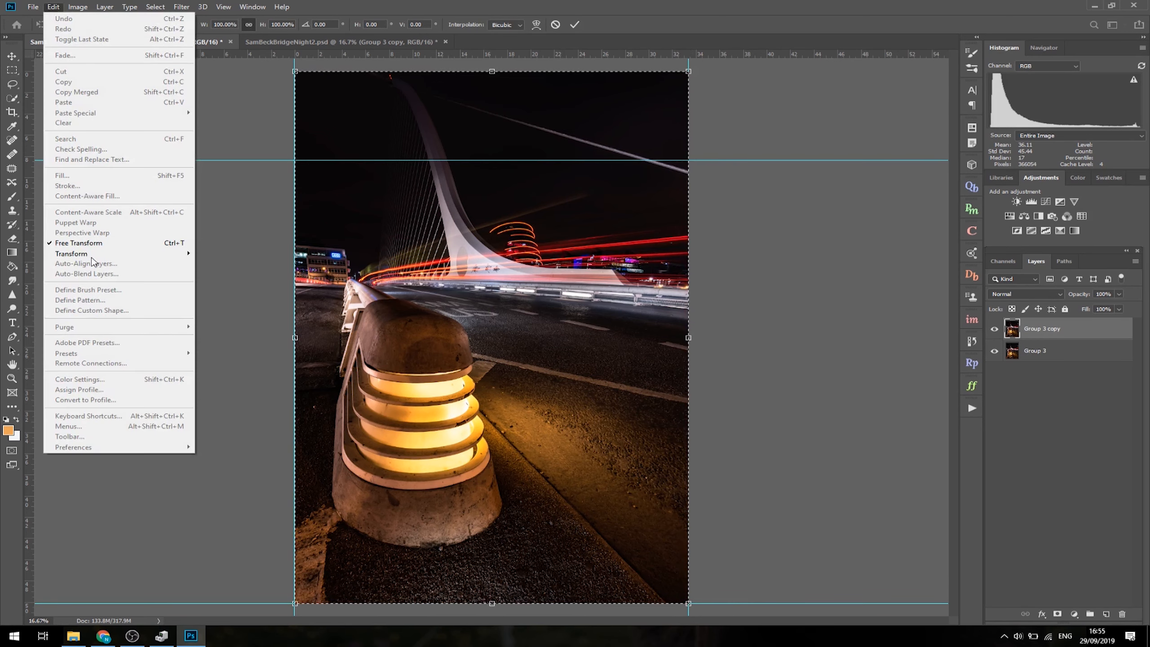
mouse_move(96, 254)
click(249, 304)
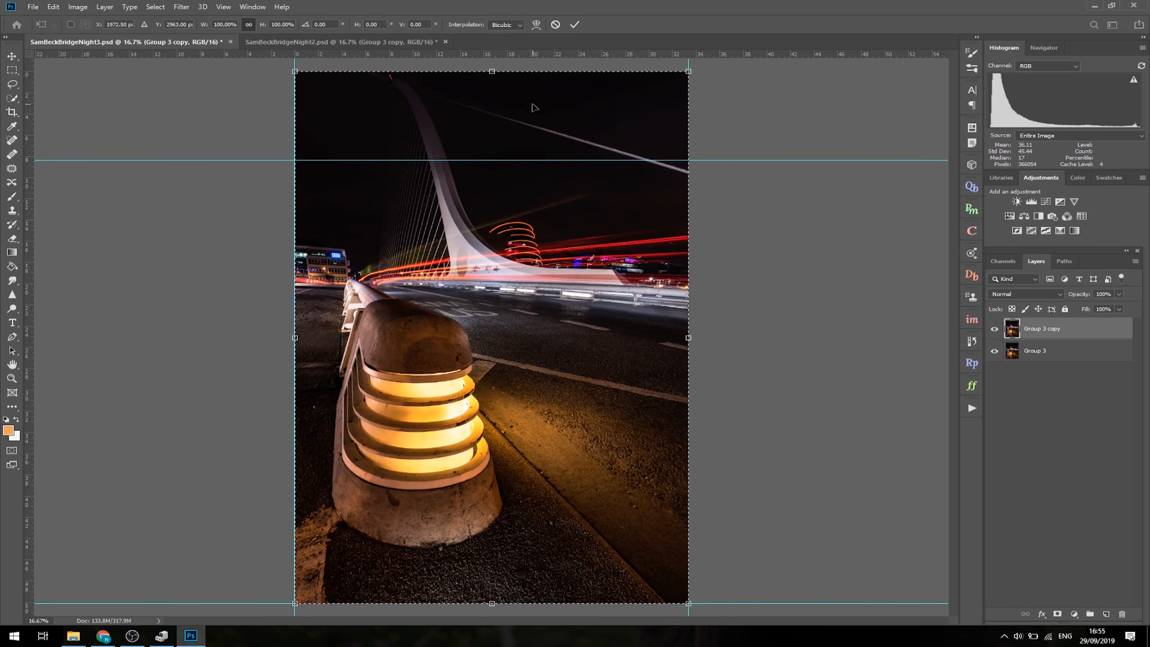
drag(493, 80, 493, 160)
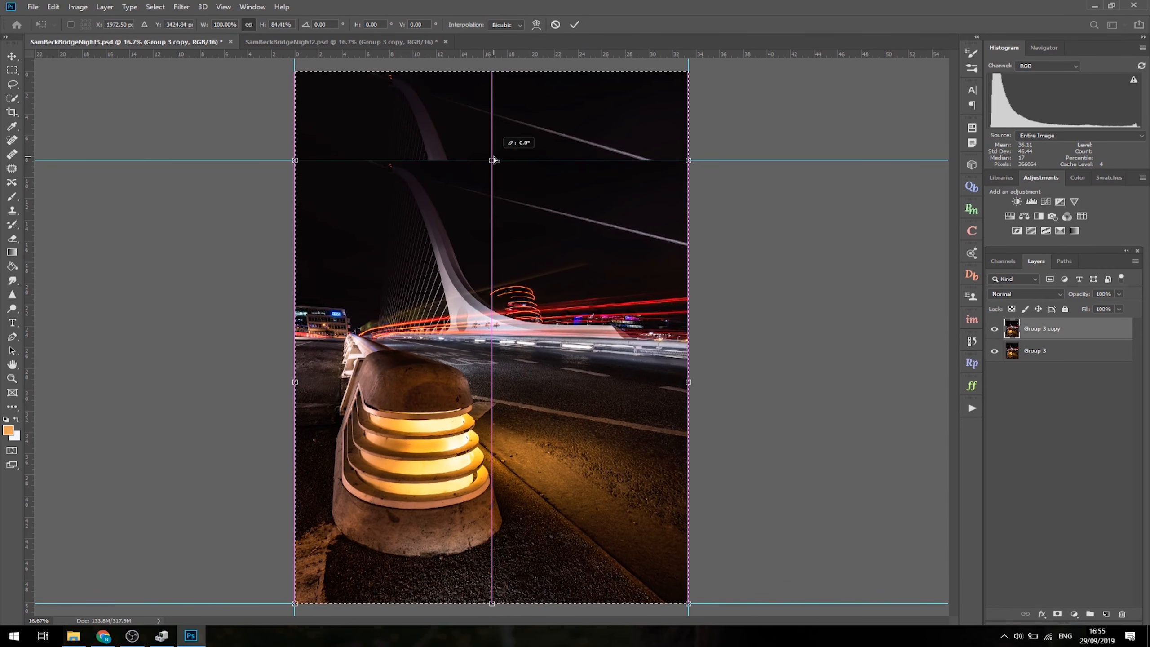
click(574, 24)
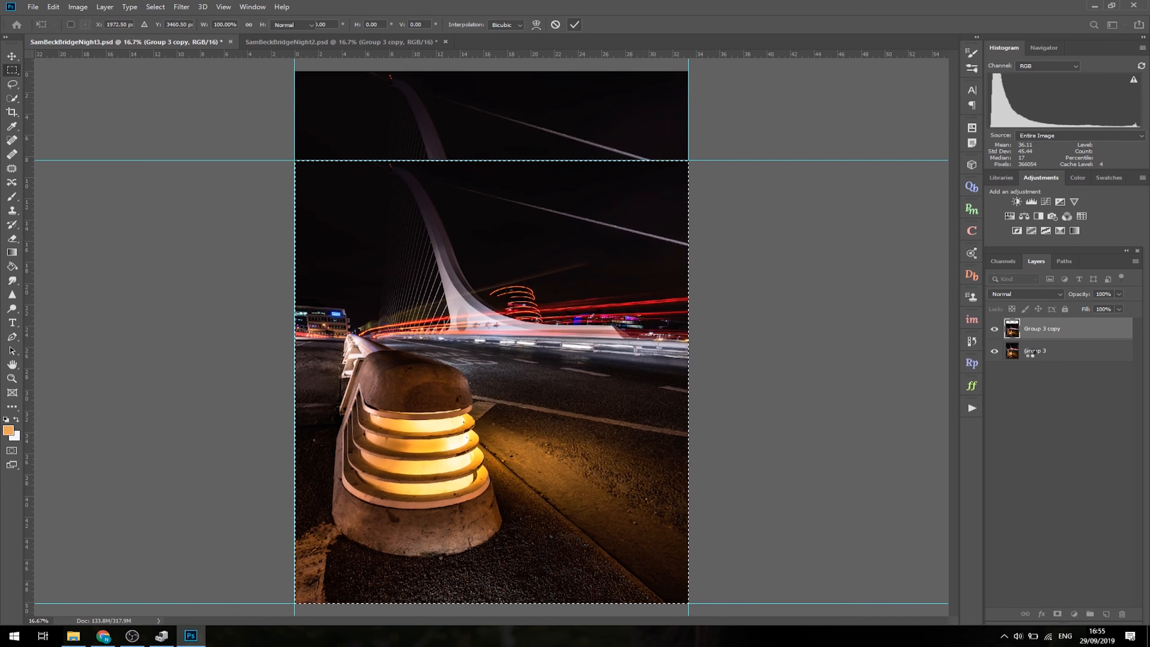
- Hide the Group 3 layer and undo the full-image distort and selection on Group 3 copy
click(996, 352)
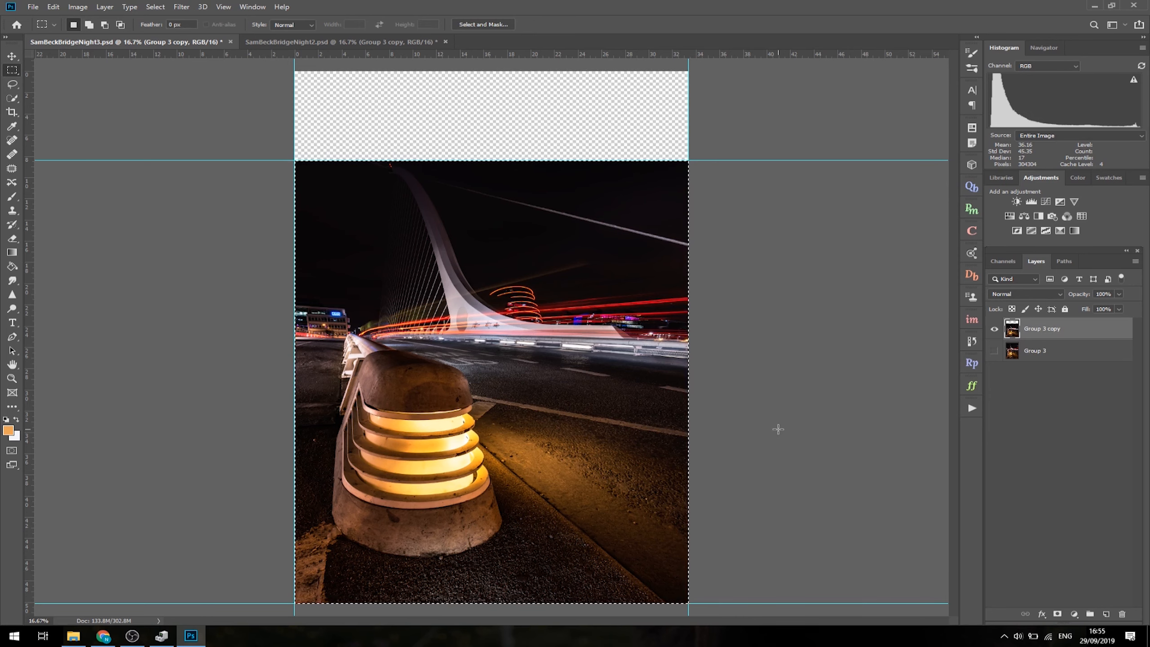
key(ctrl+z)
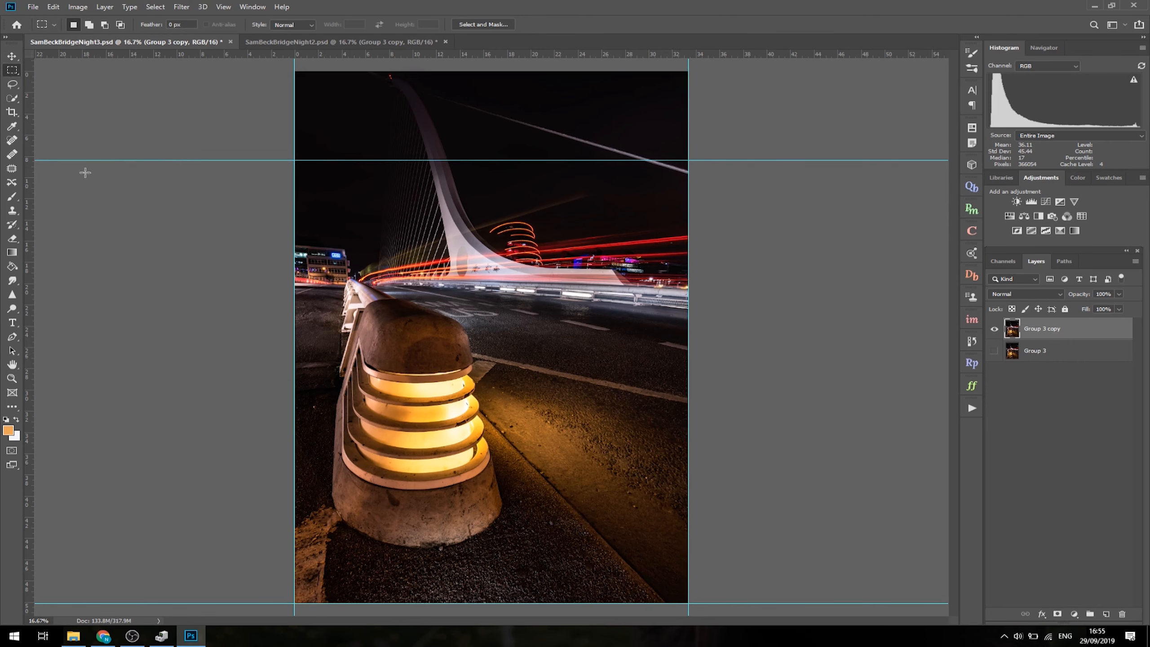
- Select the ground strip below the bollard, Distort its bottom edge up to about half the strip's height, and deselect
drag(281, 544, 687, 617)
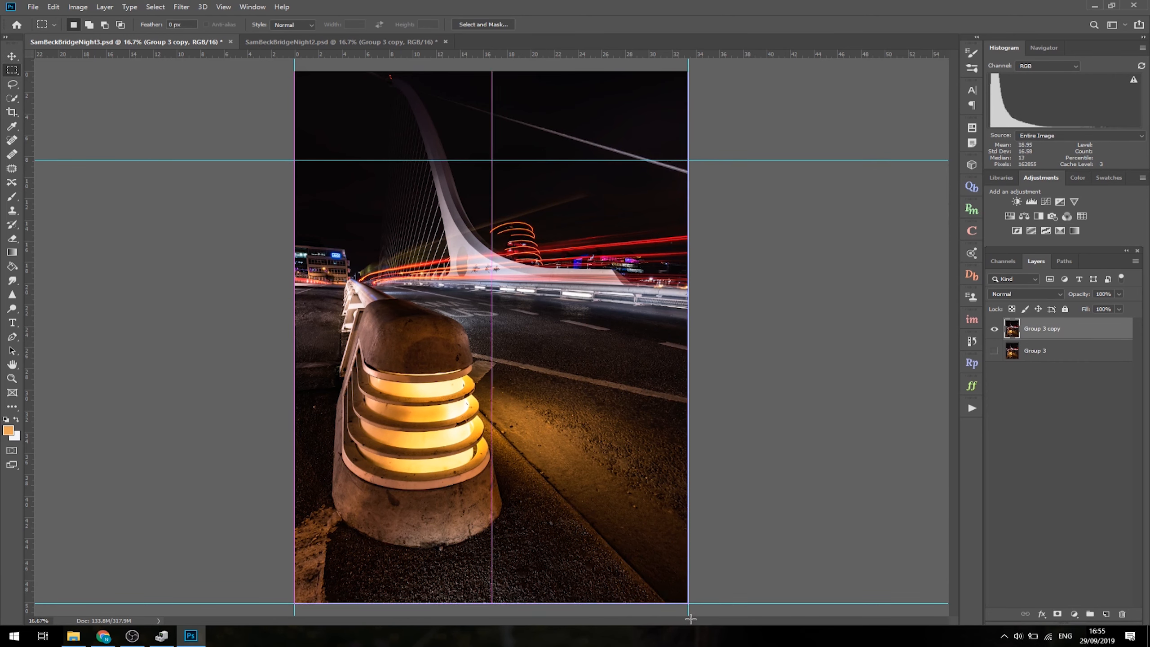
key(ctrl+t)
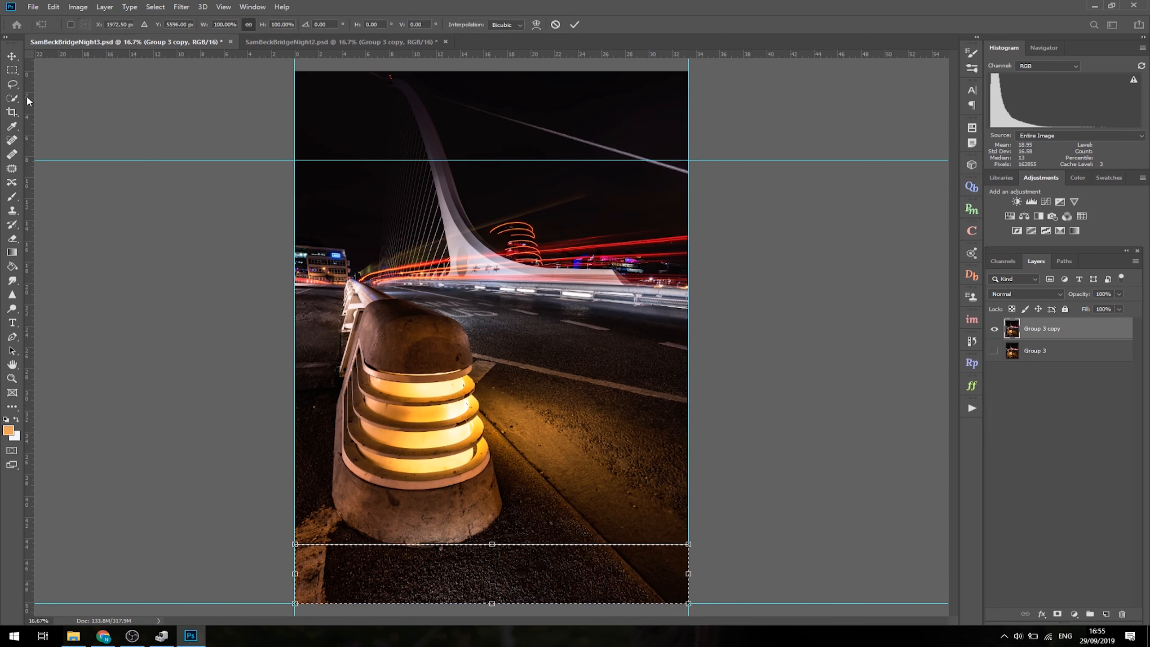
click(53, 7)
mouse_move(89, 259)
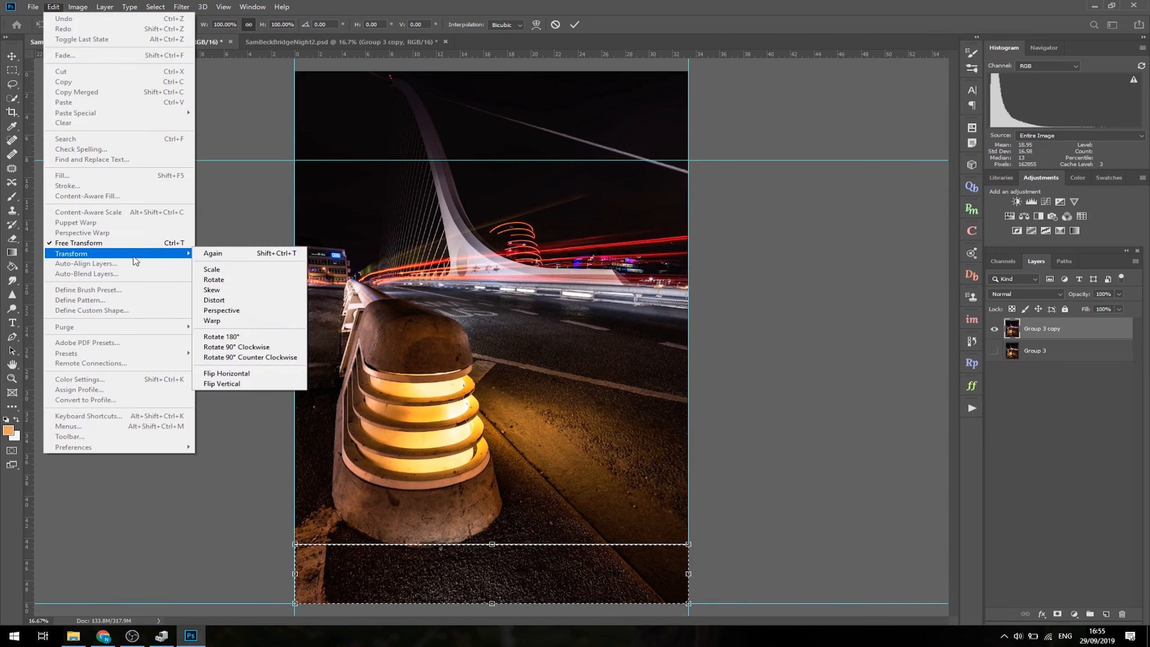
click(226, 300)
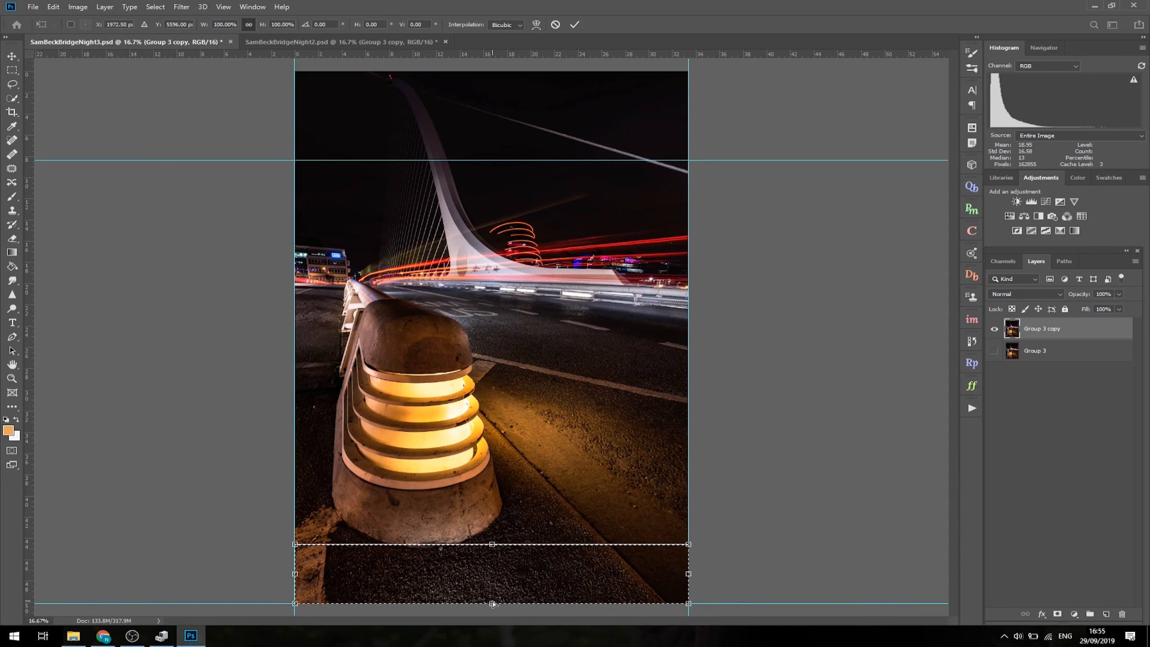
drag(493, 603, 492, 575)
click(575, 25)
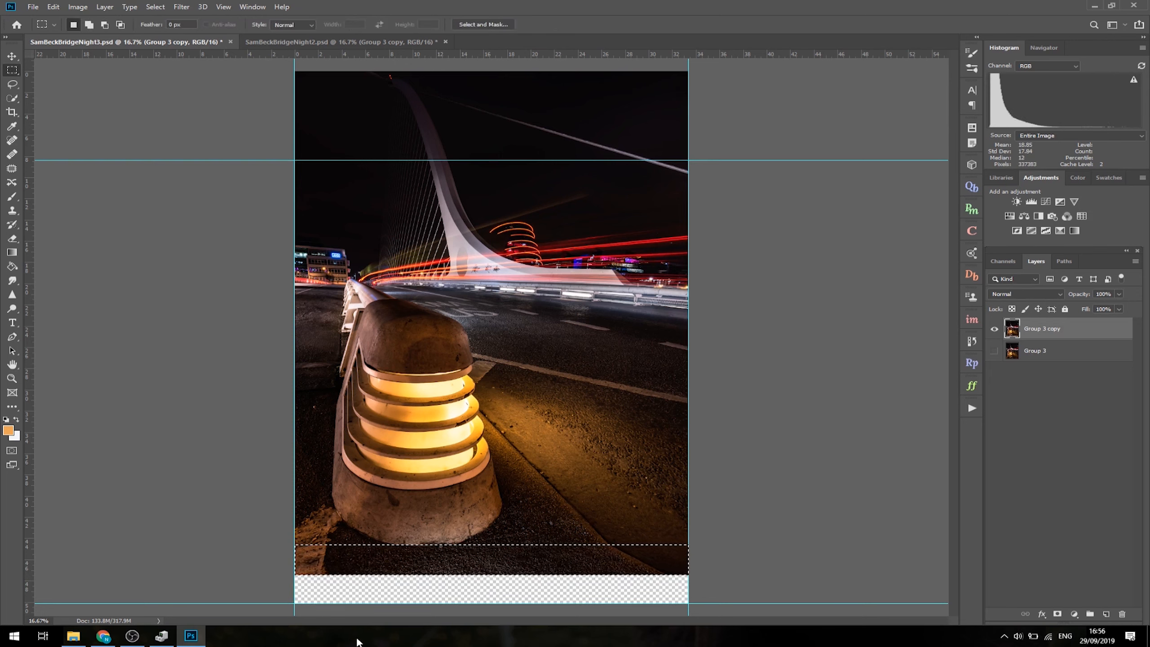
key(ctrl+d)
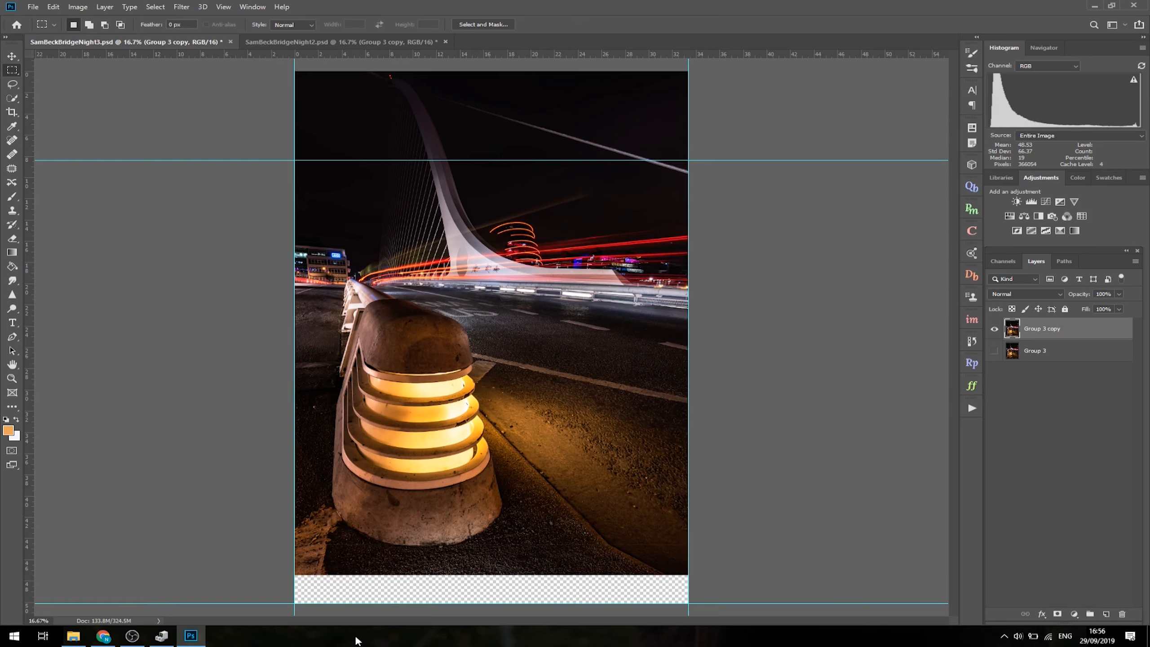
- Select the compressed ground strip and move it up slightly to close the thin seam beneath the bollard, then deselect
key(ctrl+plus)
key(ctrl+plus)
key(ctrl+plus)
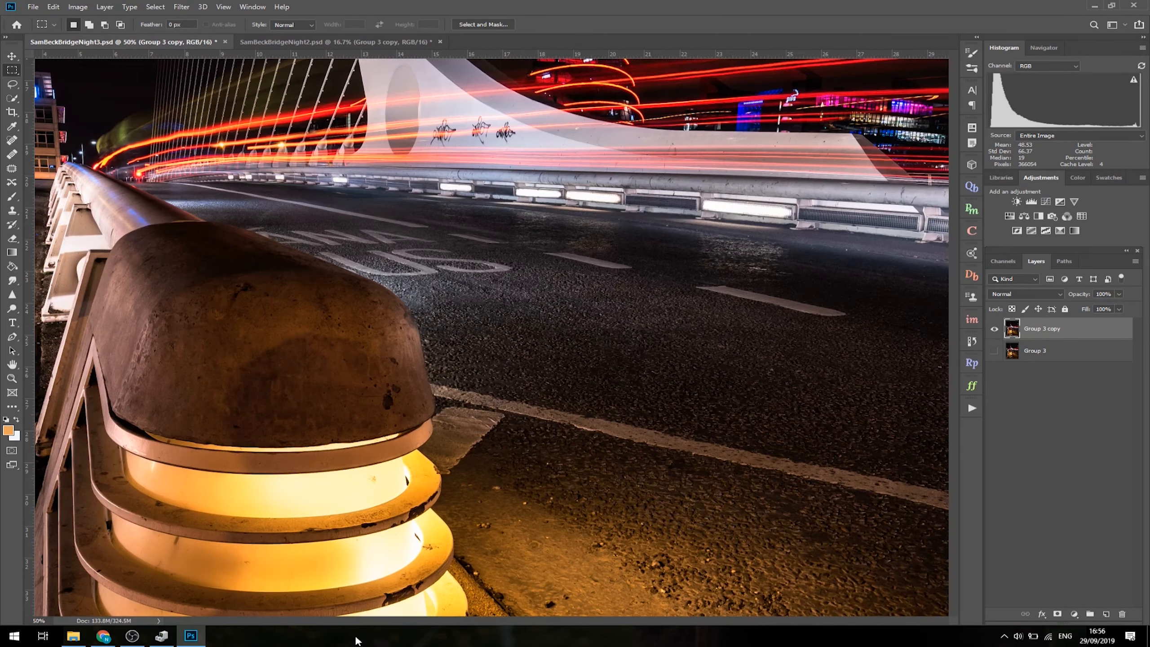
drag(435, 552, 432, 209)
drag(462, 290, 434, 198)
drag(516, 342, 375, 341)
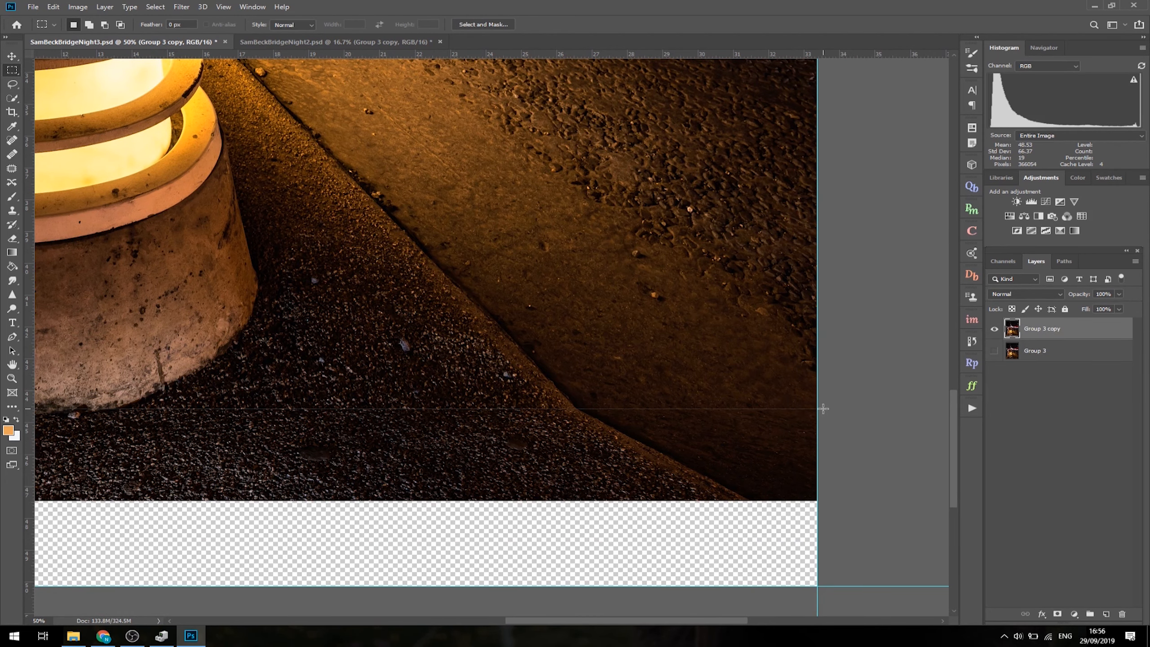
drag(823, 409, 174, 500)
click(12, 56)
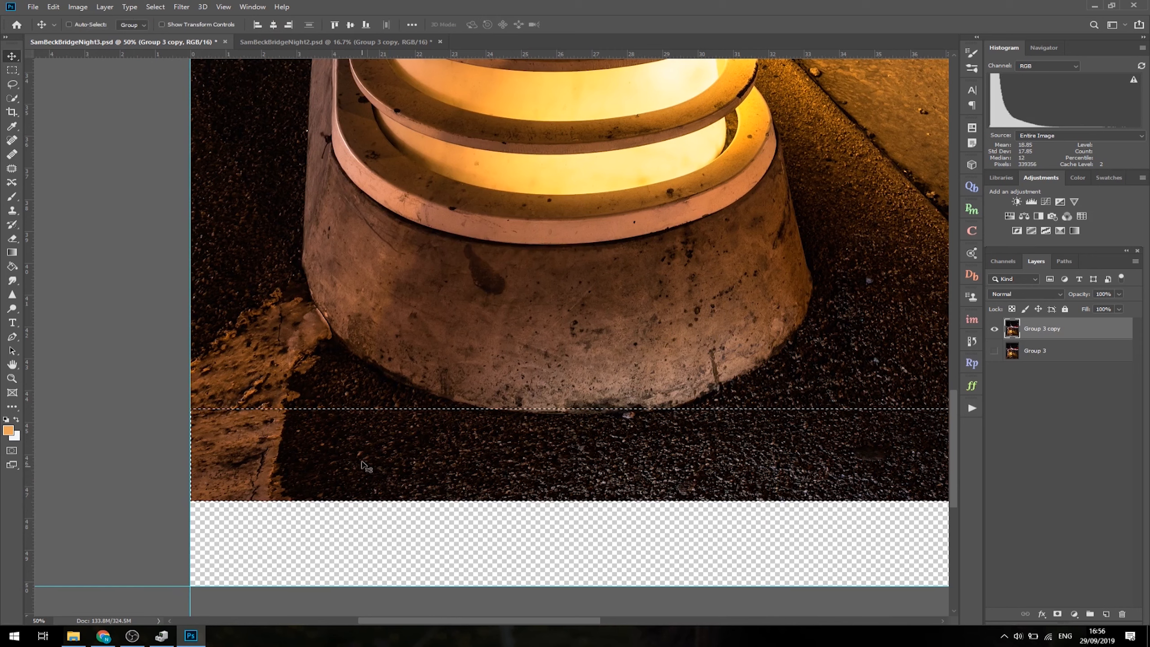
drag(362, 453, 362, 452)
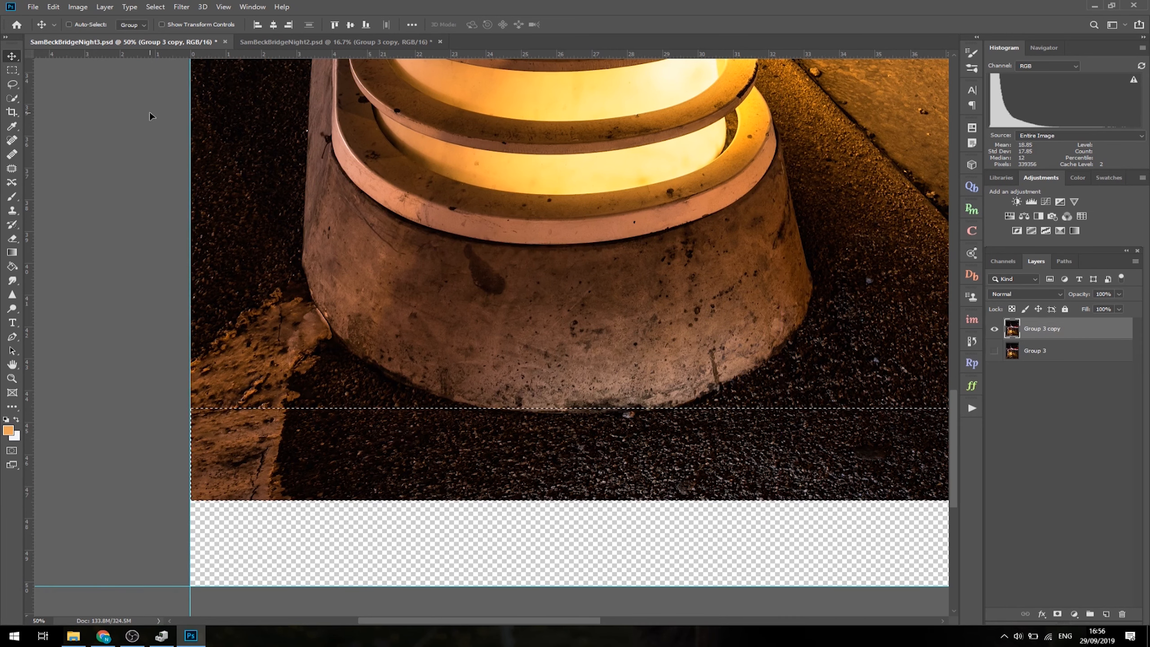
key(ctrl+d)
- Add a new layer above Group 3 copy and clone the kerb over its bent lower end with a size 100 Clone Stamp
drag(686, 376, 31, 317)
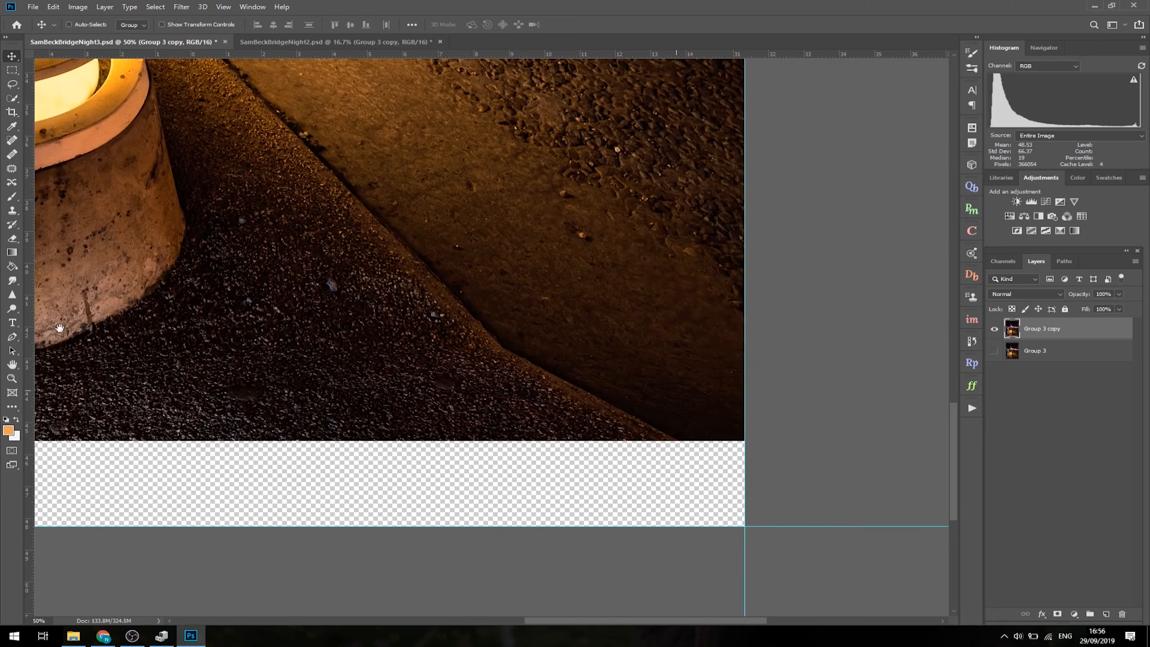
drag(361, 377, 517, 391)
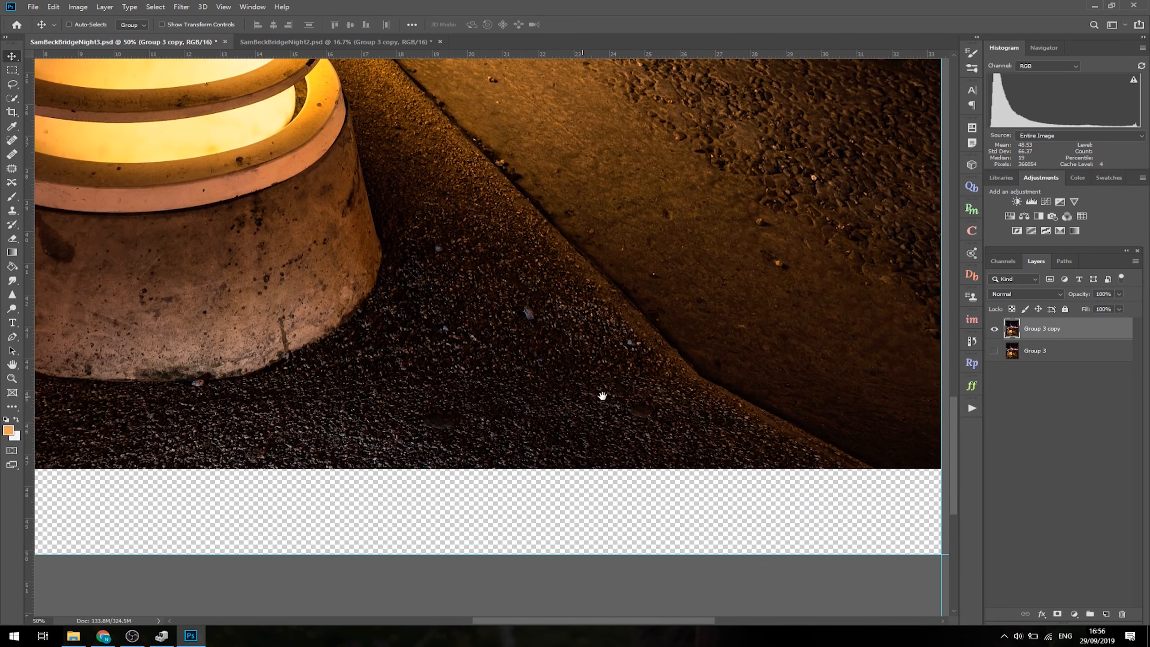
drag(601, 398, 434, 396)
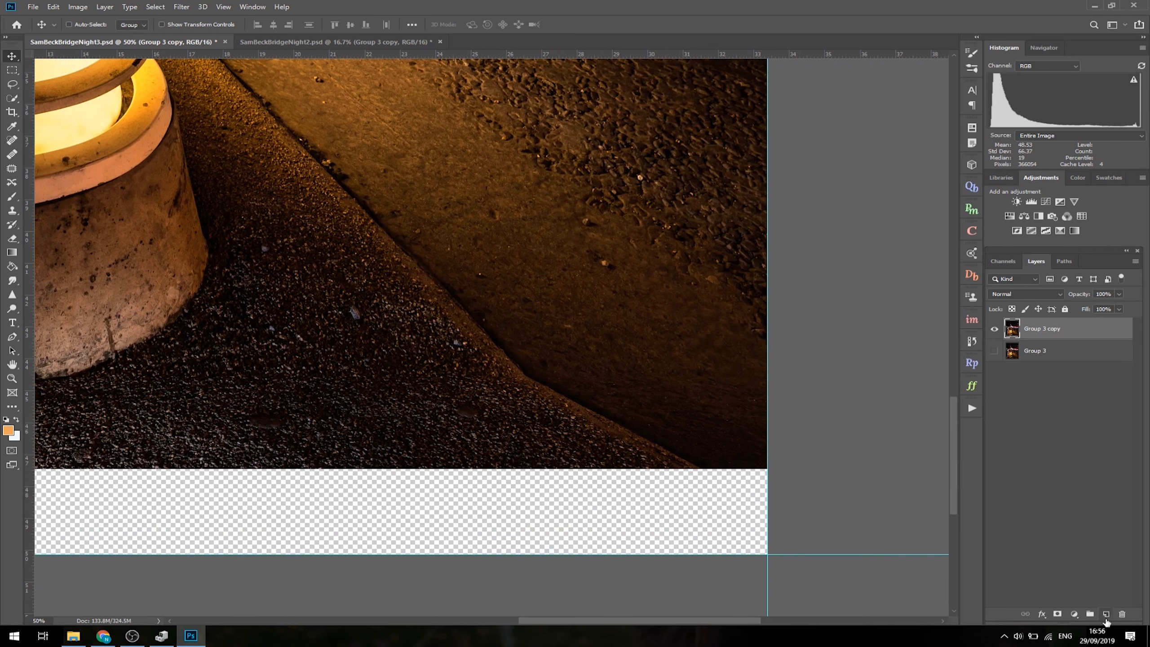
click(1106, 617)
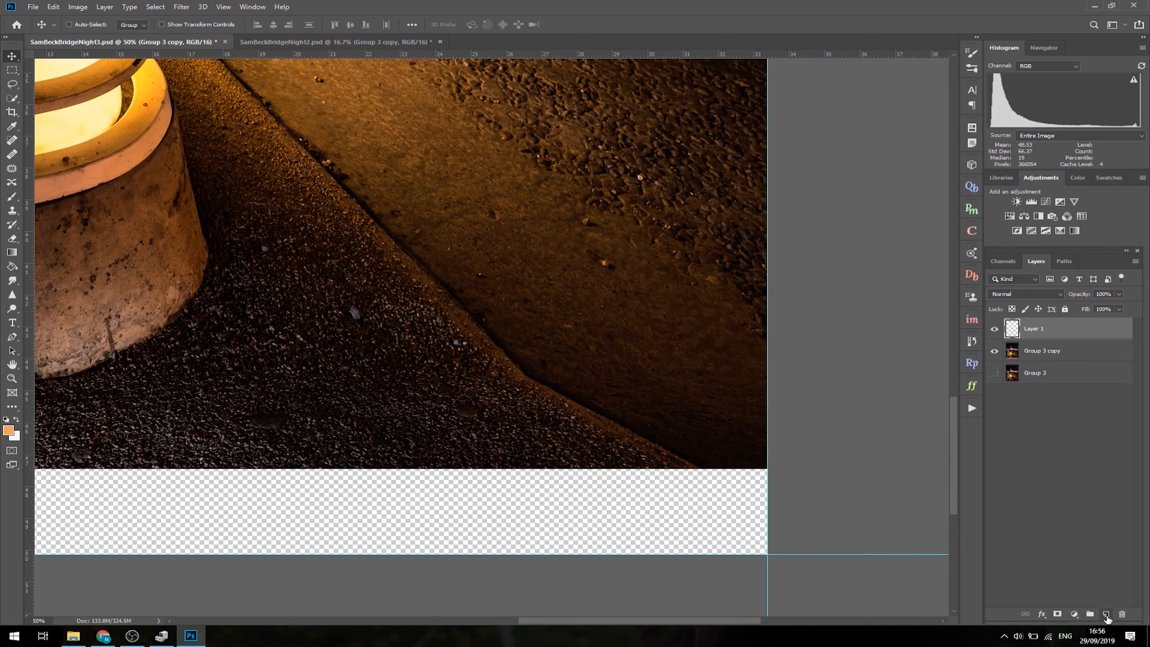
click(14, 212)
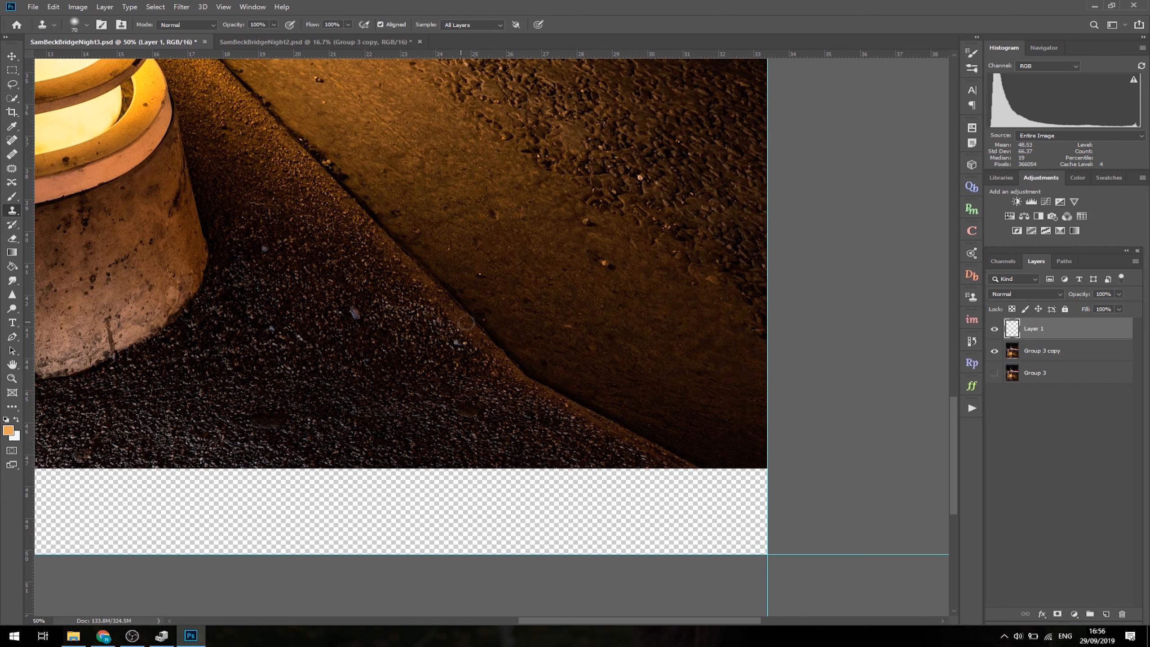
key(])
alt+click(434, 300)
mouse_move(570, 442)
mouse_down()
mouse_move(590, 465)
mouse_move(539, 391)
mouse_move(576, 403)
mouse_move(658, 478)
mouse_move(583, 414)
mouse_move(634, 462)
mouse_move(626, 435)
mouse_move(693, 459)
mouse_up()
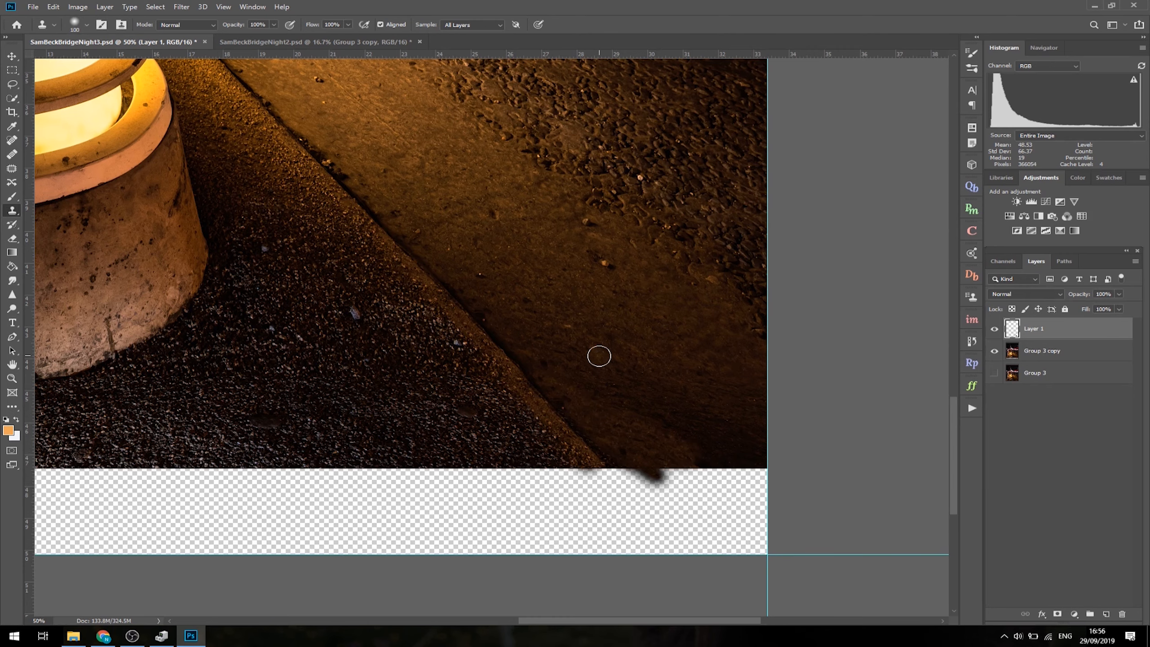
key(ctrl+minus)
key(ctrl+minus)
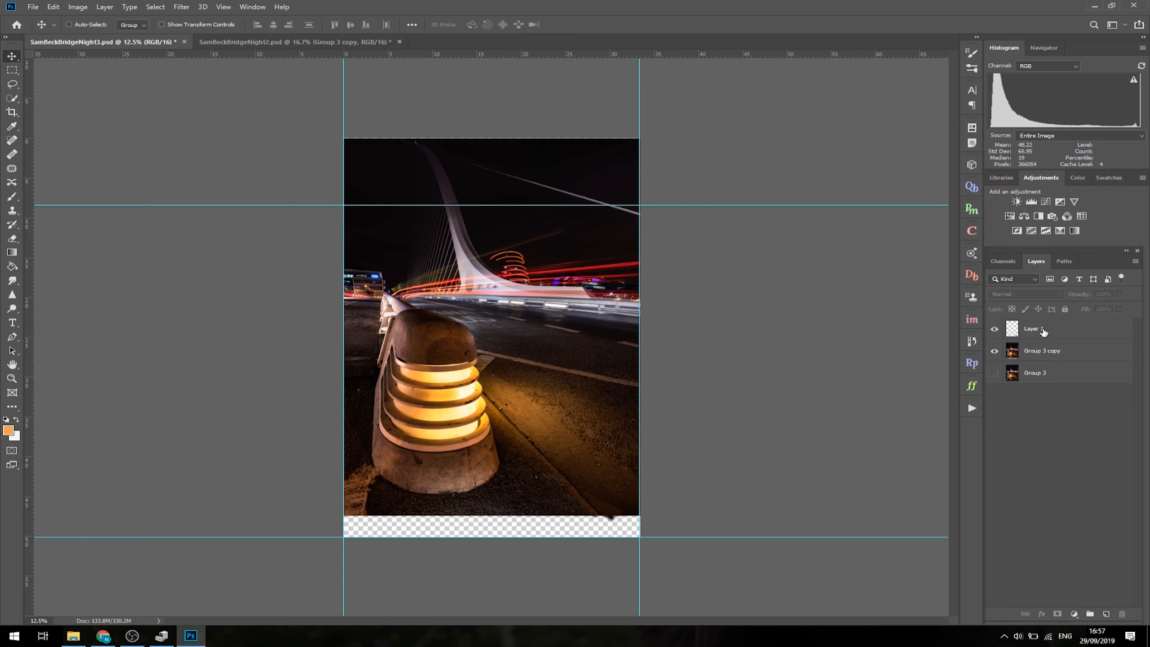
- Merge Layer 1 and Group 3 copy into a single layer
click(1043, 332)
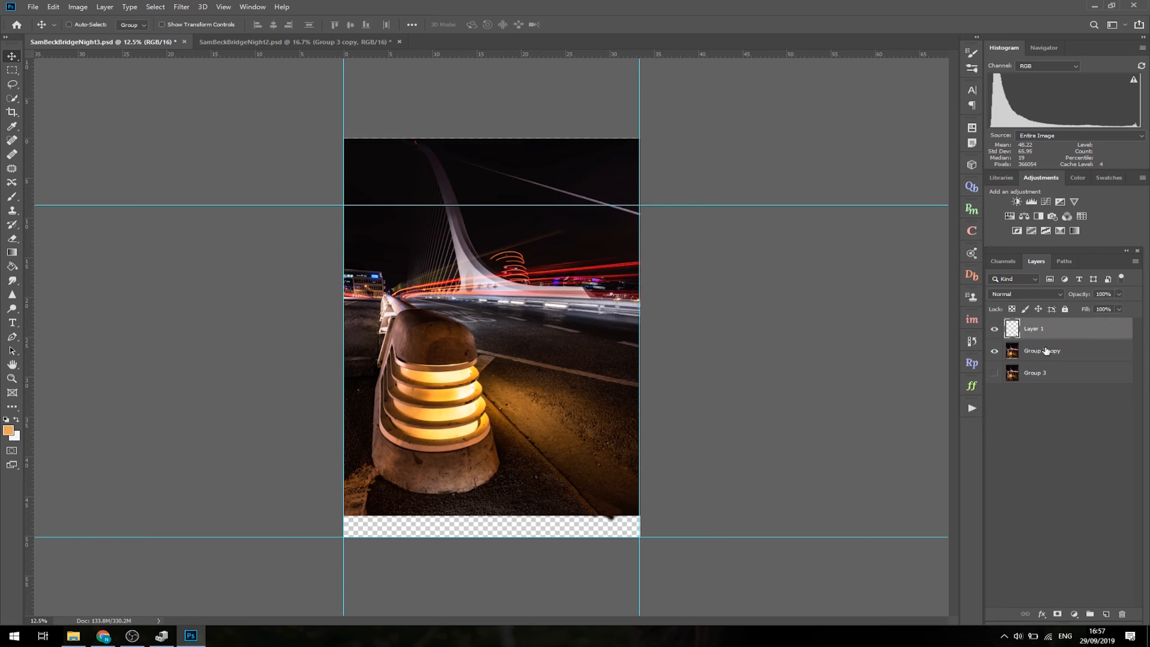
shift+click(1044, 351)
right_click(1045, 351)
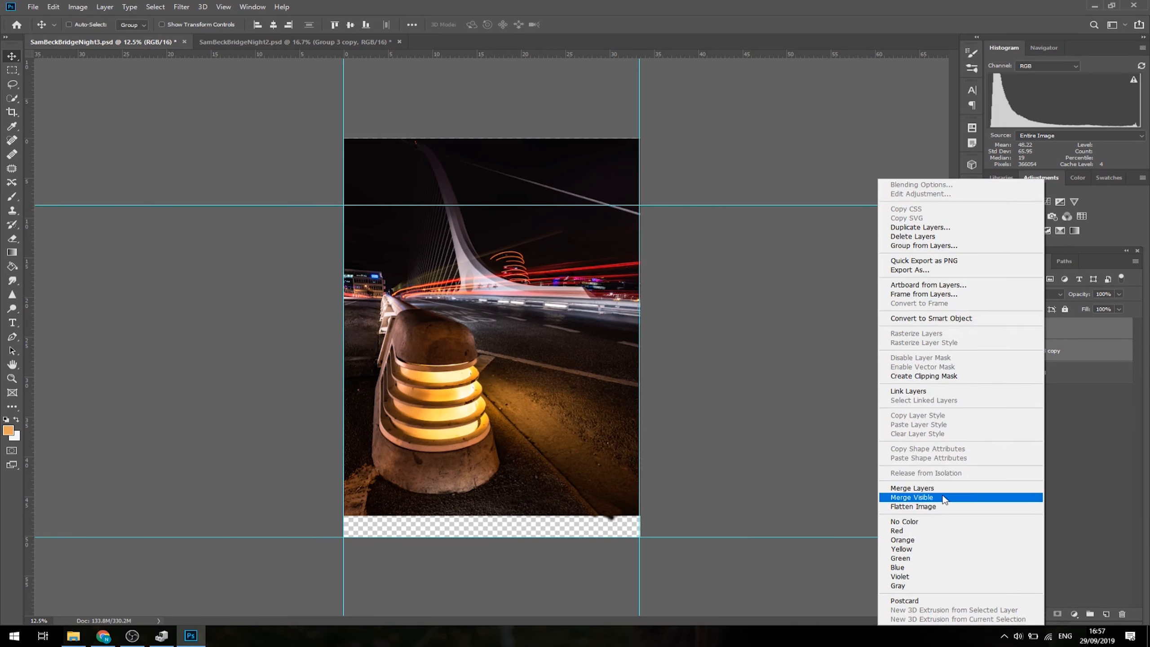
click(938, 488)
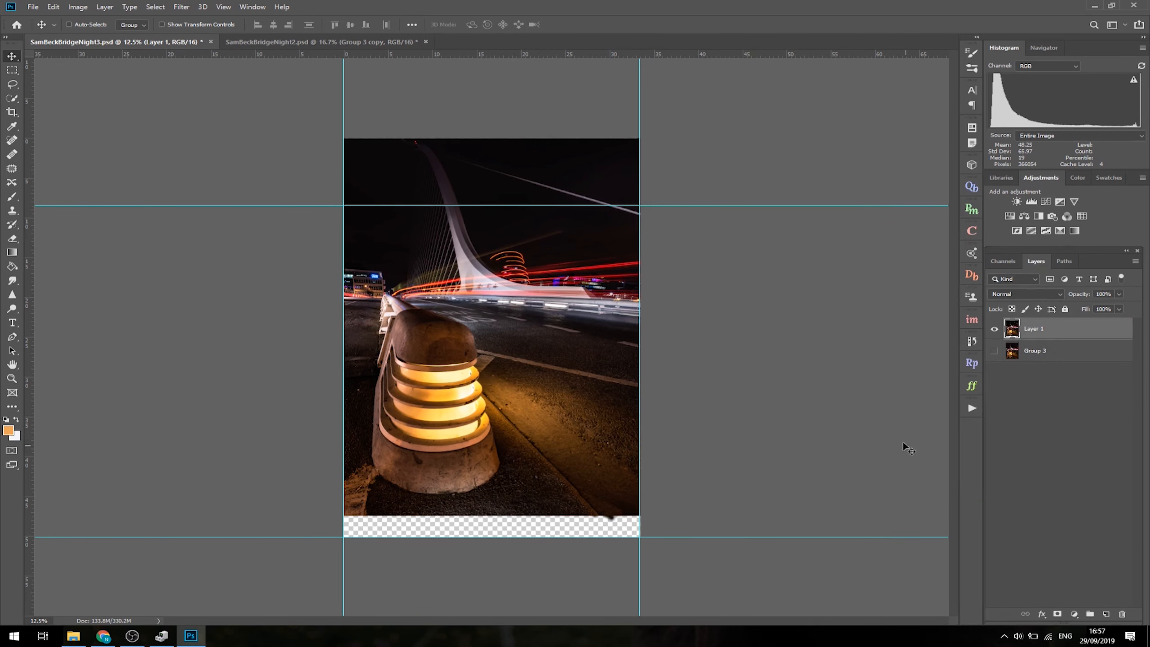
- Select the whole photo on the merged layer, move it down until its bottom edge meets the lower horizontal guide, and deselect
click(12, 72)
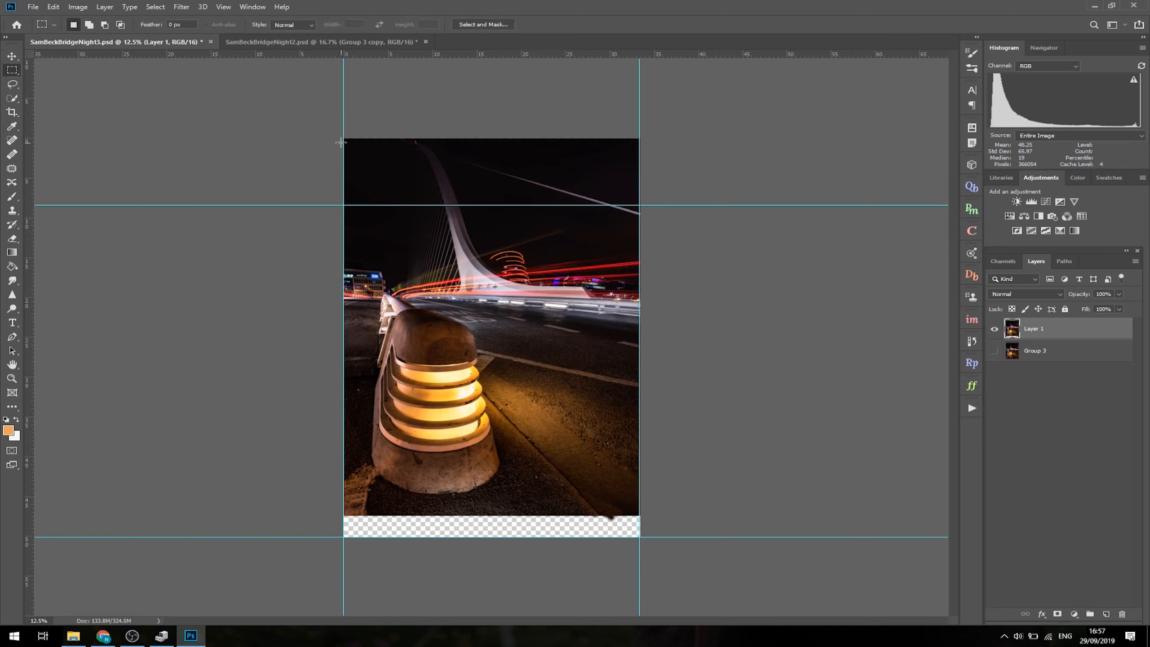
drag(341, 140, 642, 517)
key(v)
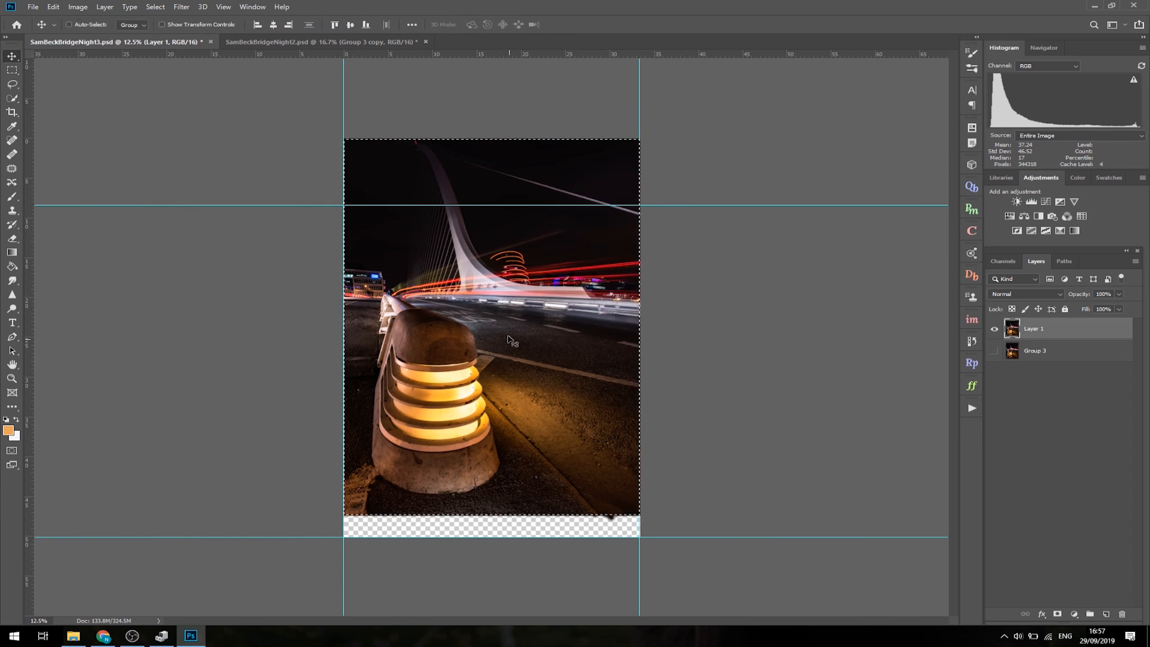
drag(503, 314, 511, 369)
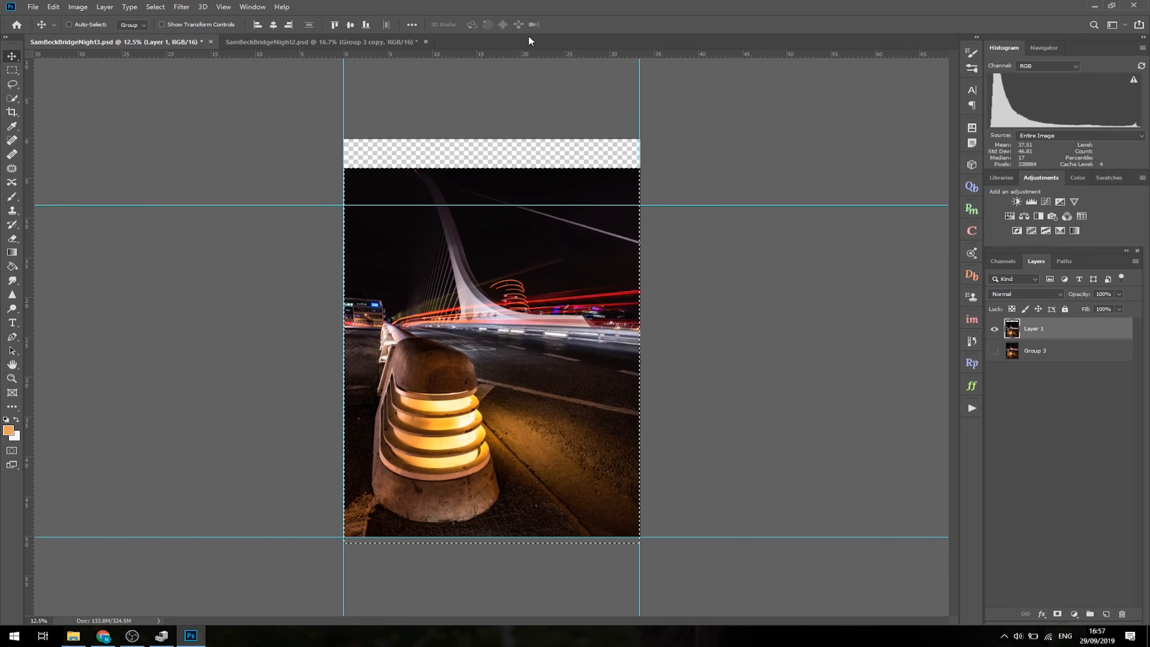
key(ctrl)
key(ctrl+d)
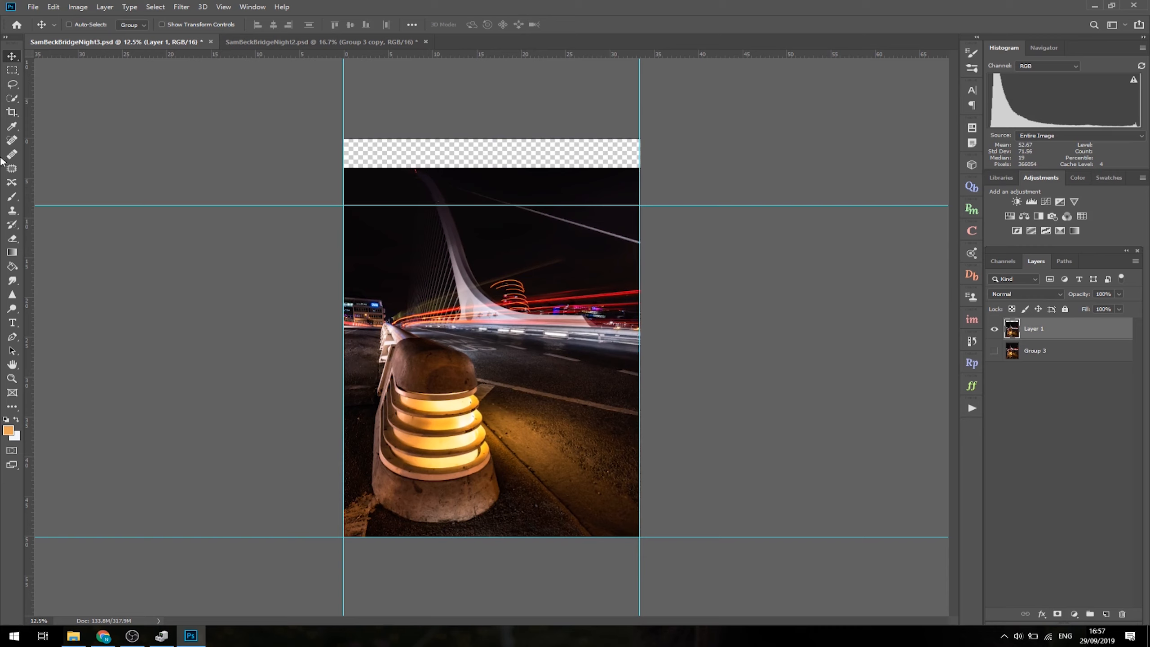
- Select the photo's upper part down to the bollard's cap, Distort its top edge down to the upper horizontal guide, and apply
click(12, 69)
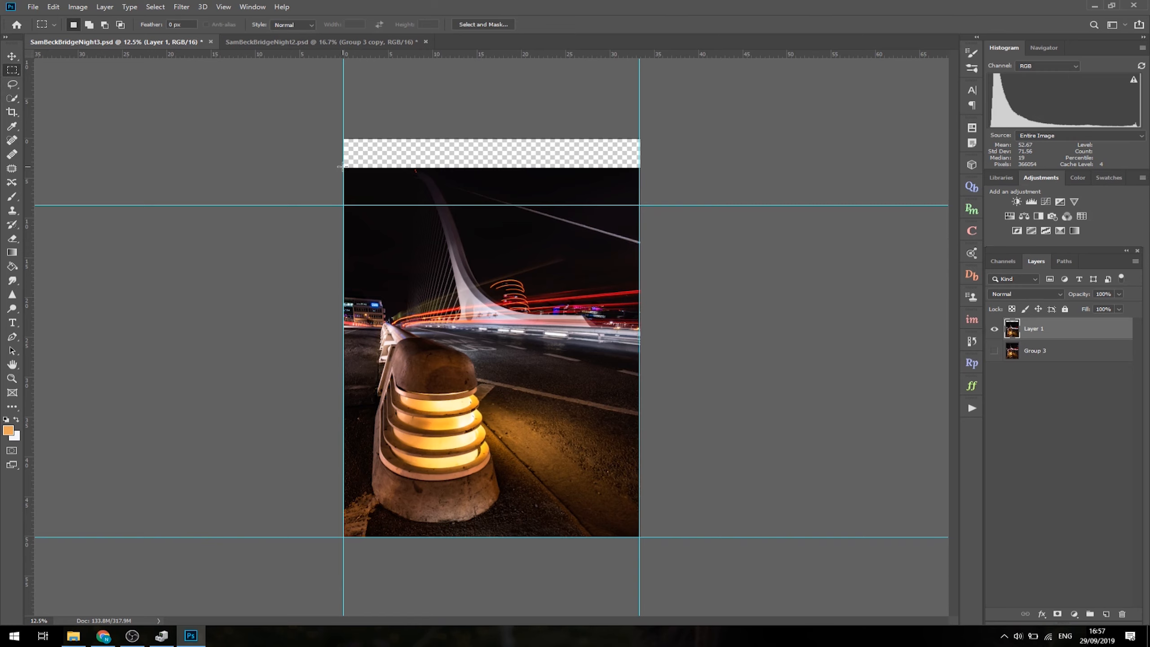
drag(343, 168, 685, 364)
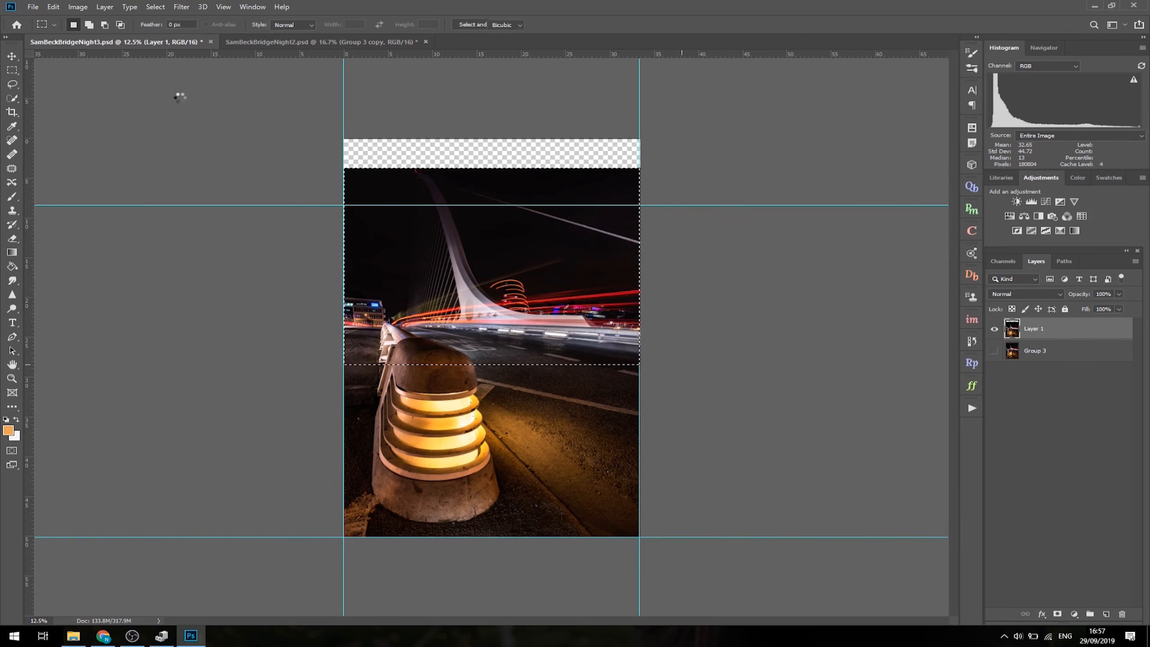
key(ctrl+t)
click(54, 7)
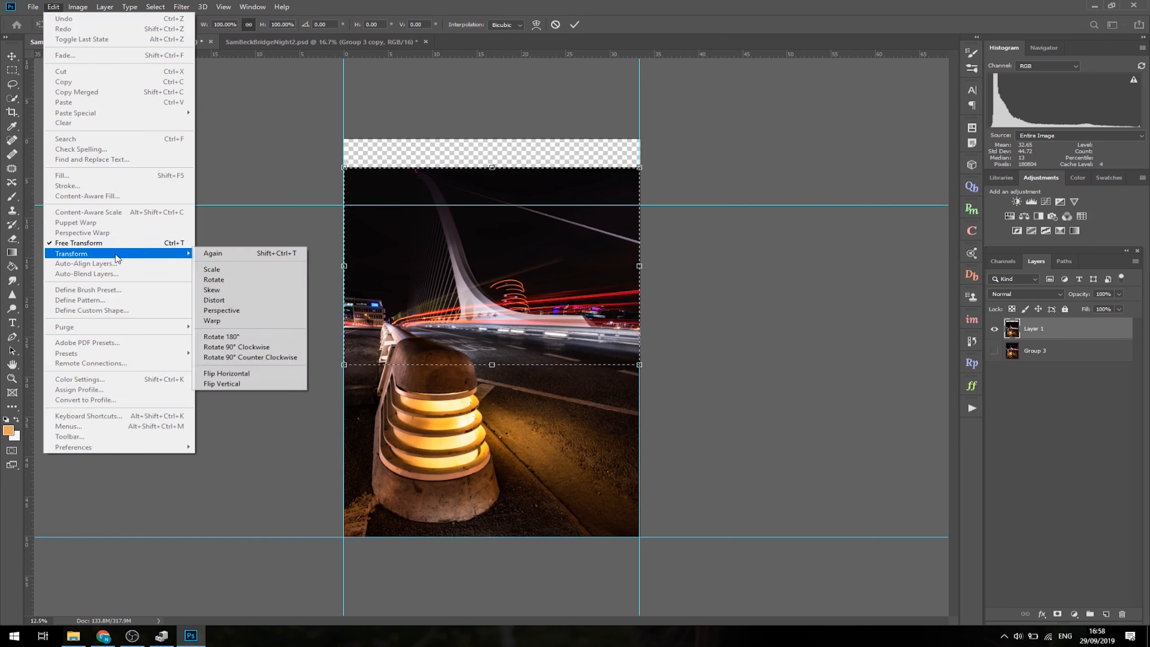
click(213, 301)
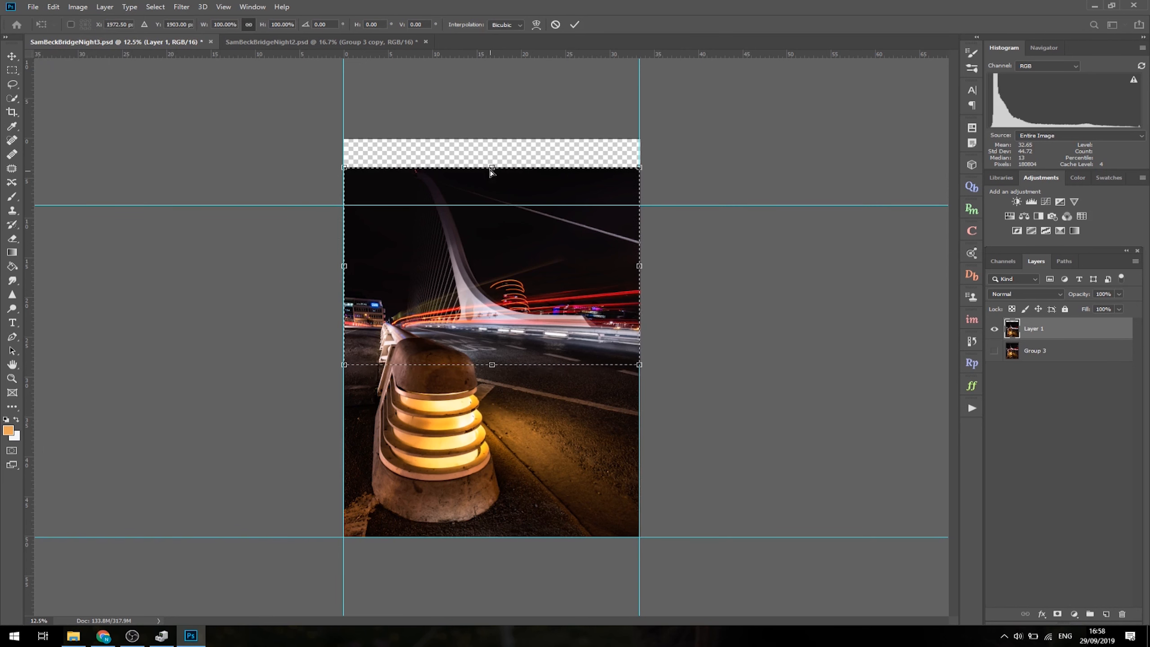
drag(491, 171, 495, 205)
click(575, 24)
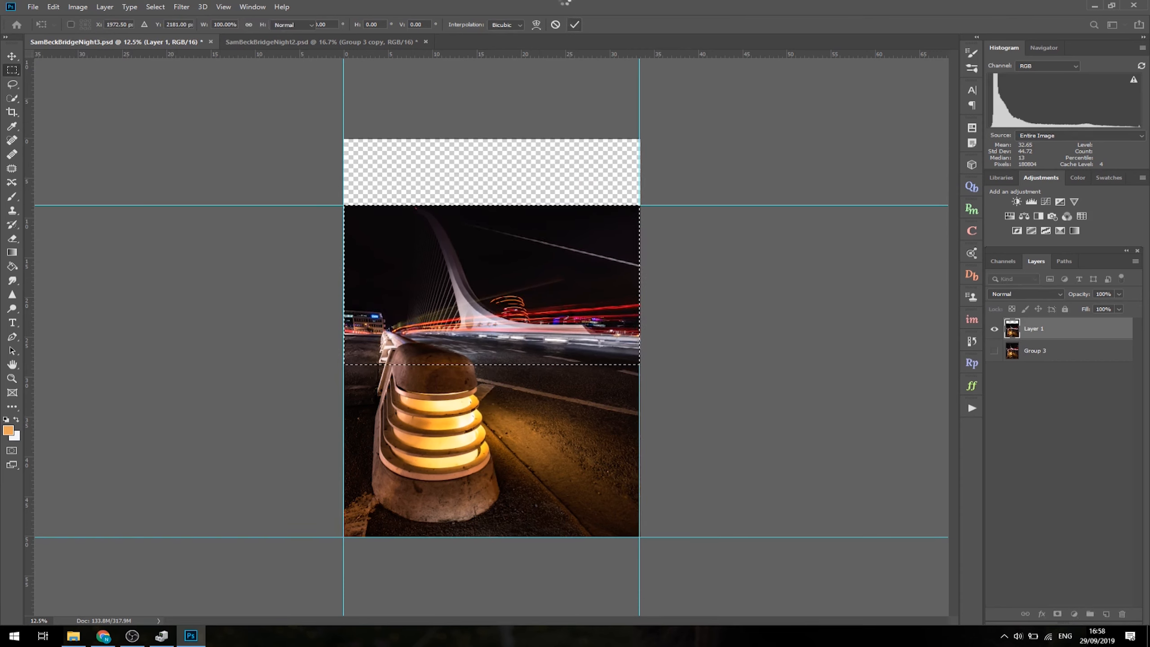